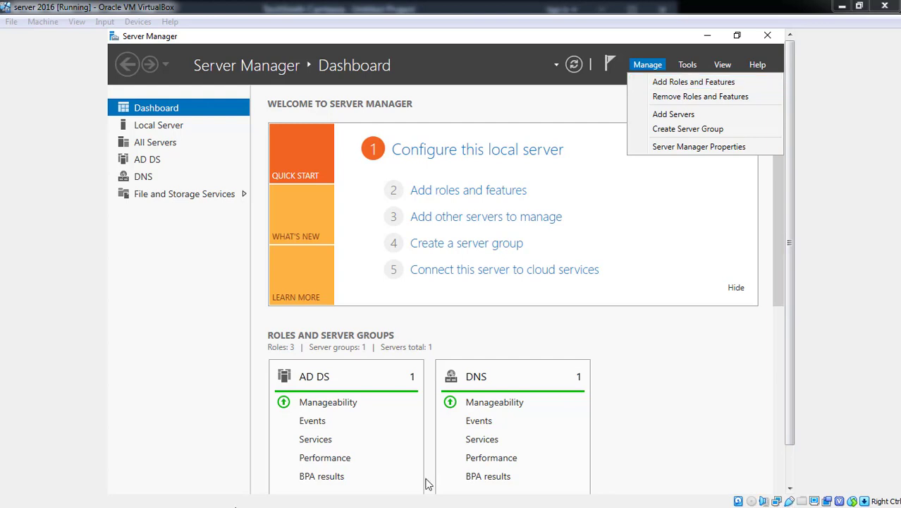
- Bring the Server 2016 virtual machine window to the front and maximize it
left_click(859, 8)
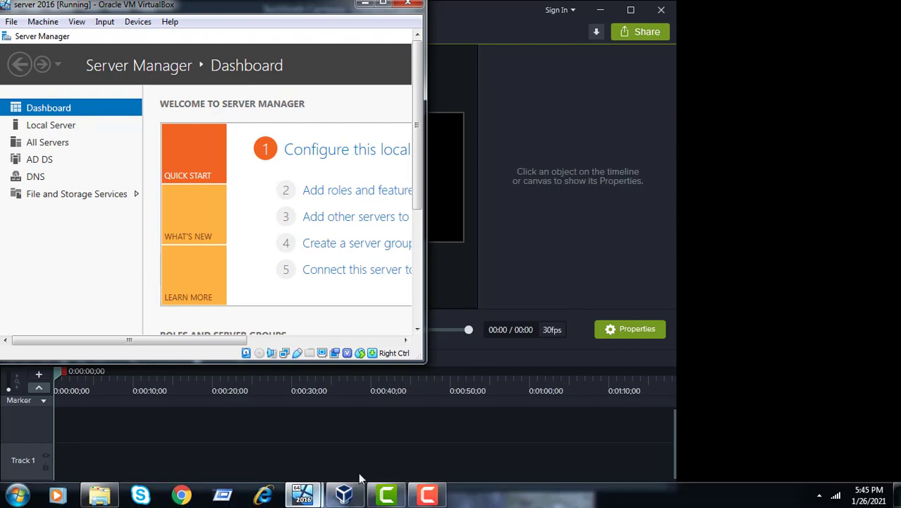
left_click(425, 496)
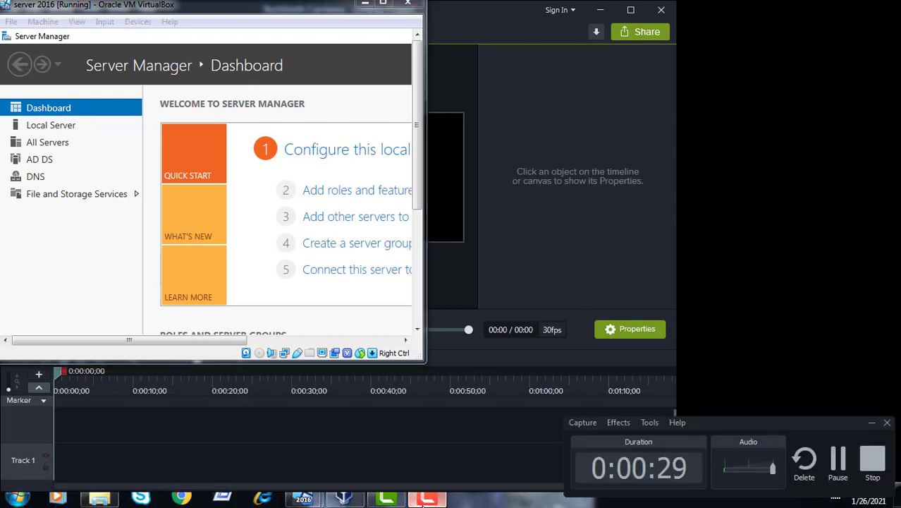
left_click(356, 500)
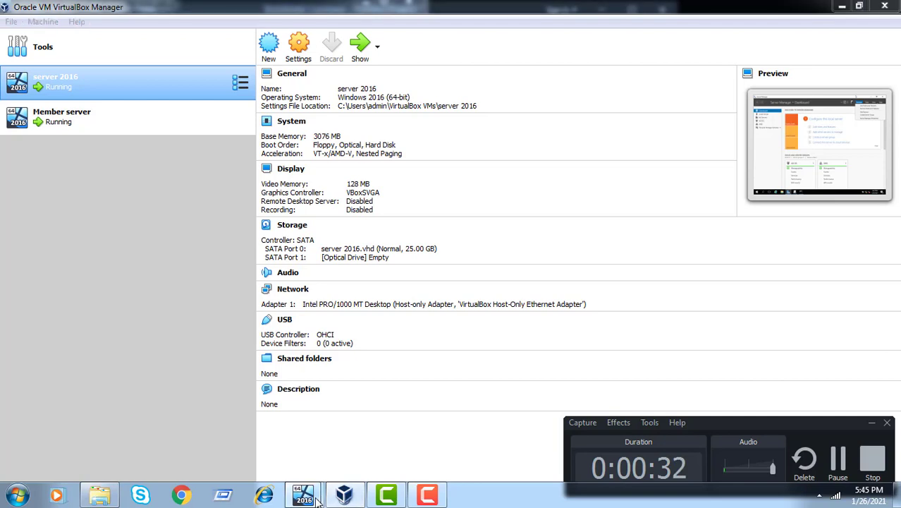
mouse_move(317, 501)
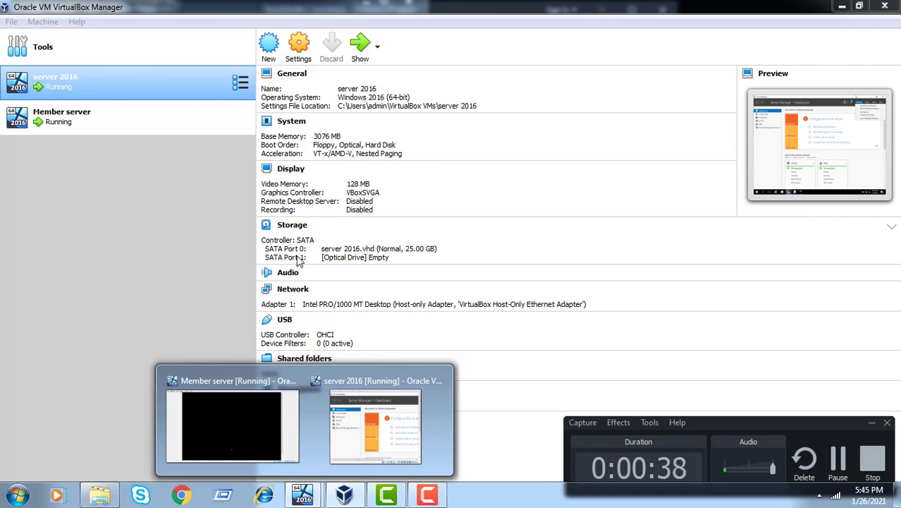
mouse_move(358, 381)
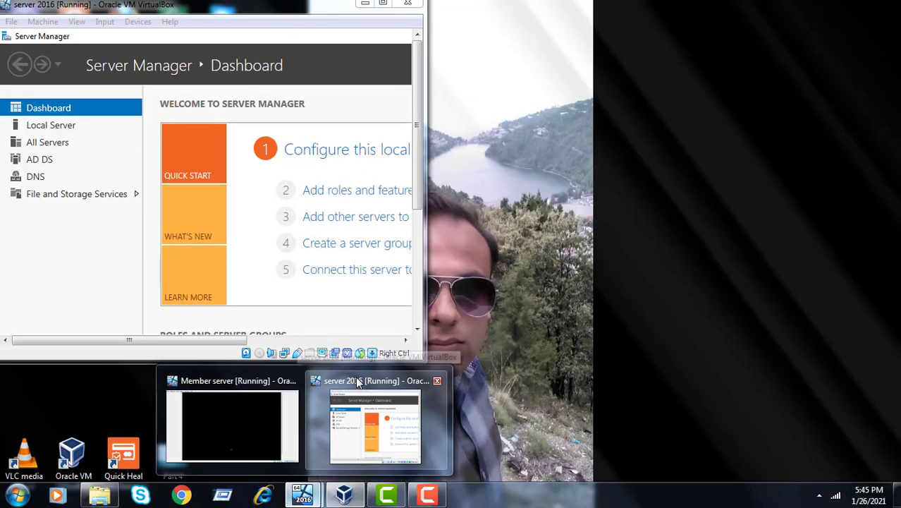
left_click(358, 380)
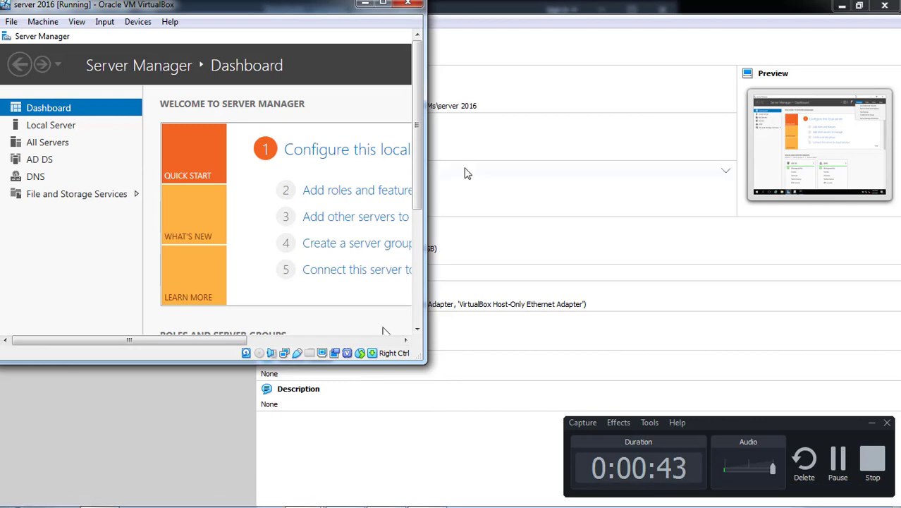
left_click(382, 3)
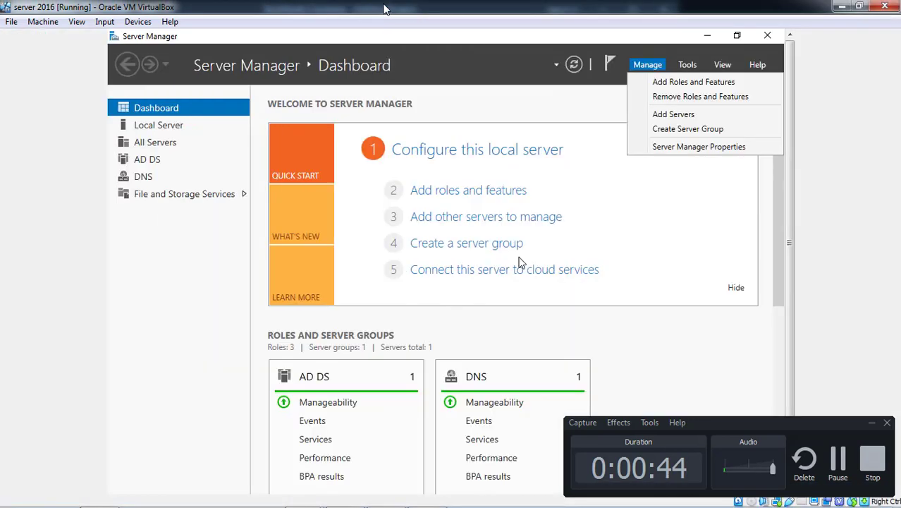
- Start Add Roles and Features with role-based installation targeting SYS1.tus.com
left_click(685, 87)
left_click(872, 423)
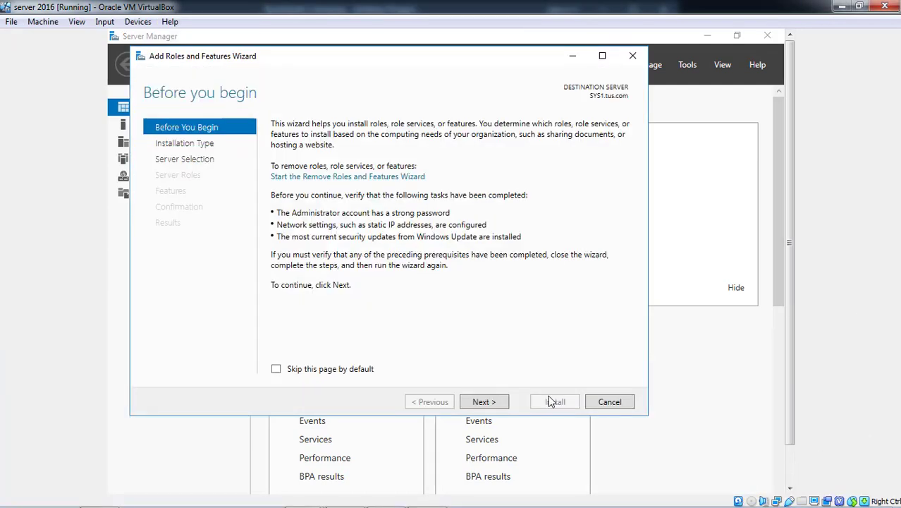
left_click(485, 402)
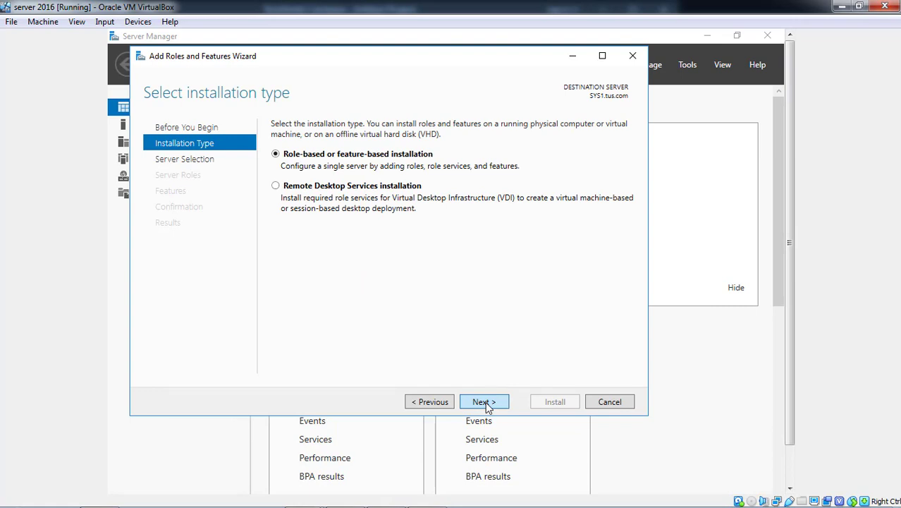
left_click(485, 402)
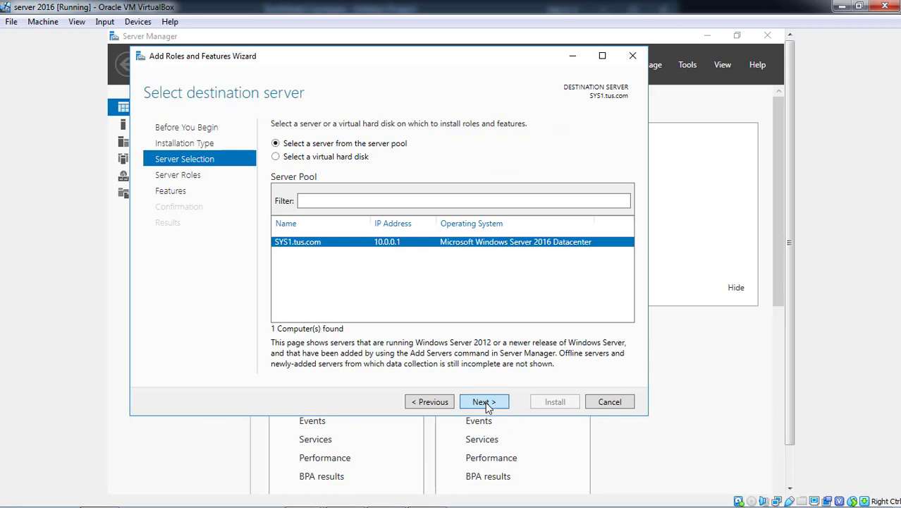
left_click(485, 402)
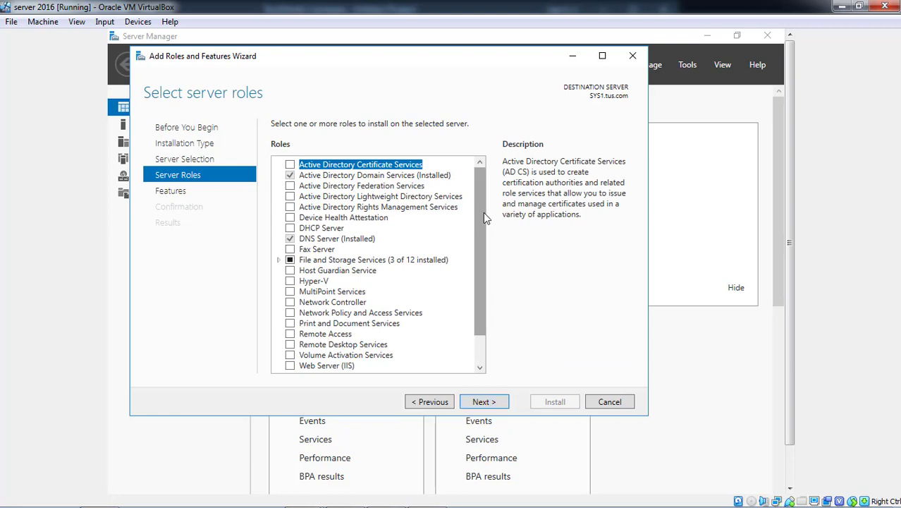
- Select the DHCP Server role with its management tools and start the installation
left_click(291, 230)
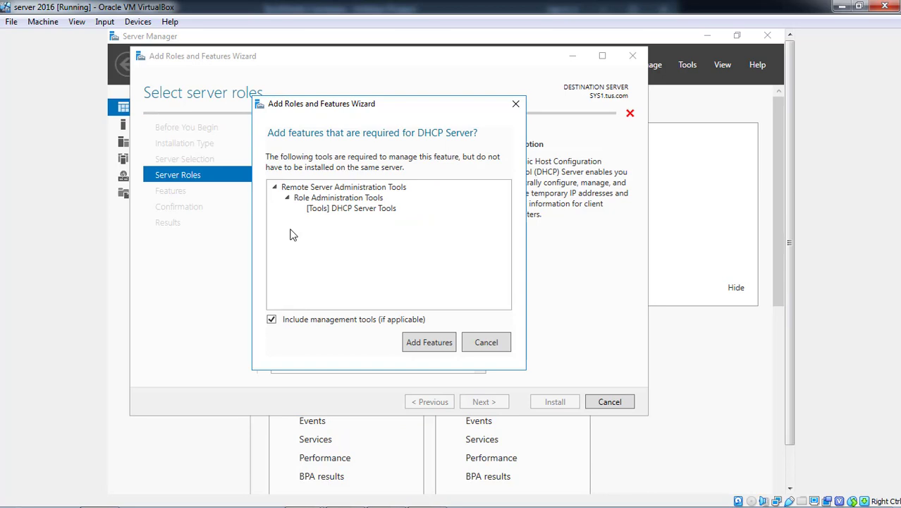
left_click(423, 341)
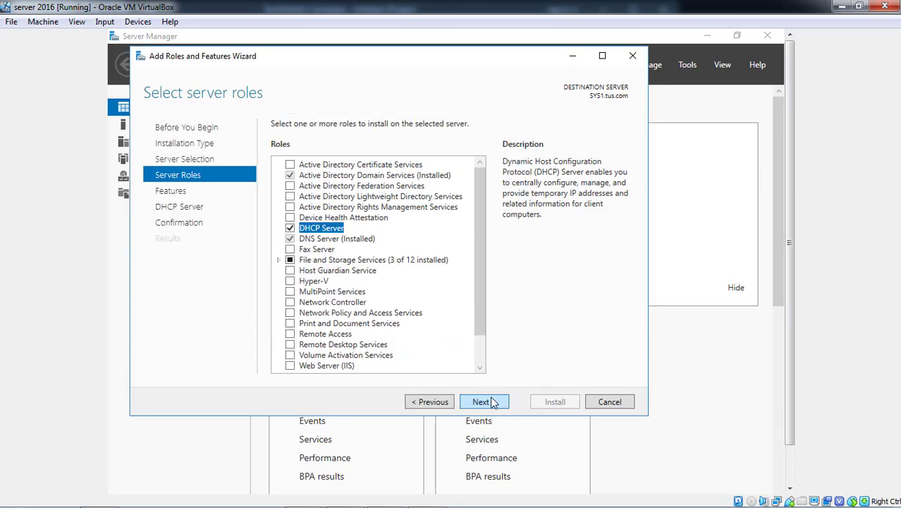
left_click(481, 402)
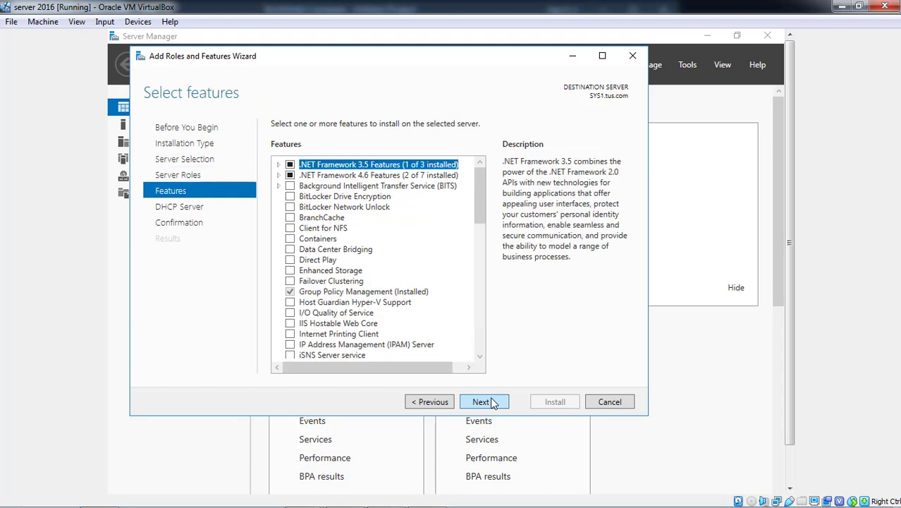
left_click(494, 402)
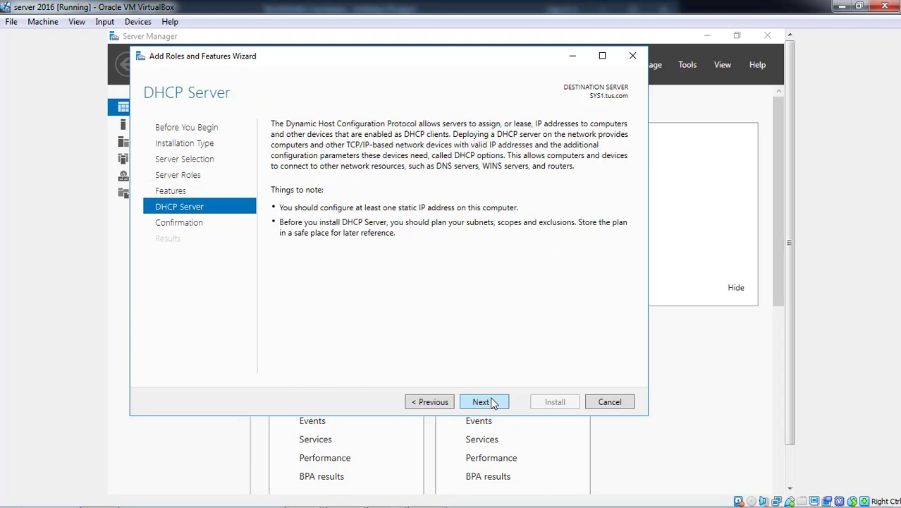
left_click(494, 402)
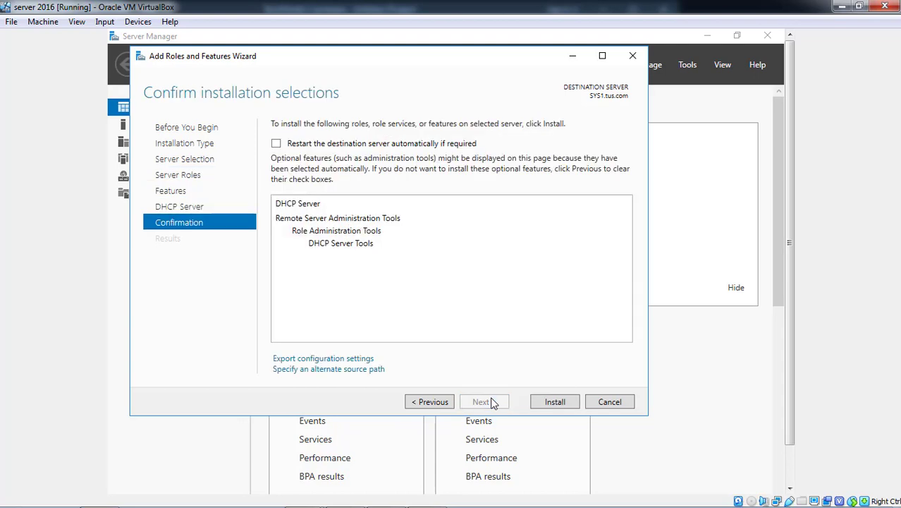
left_click(545, 402)
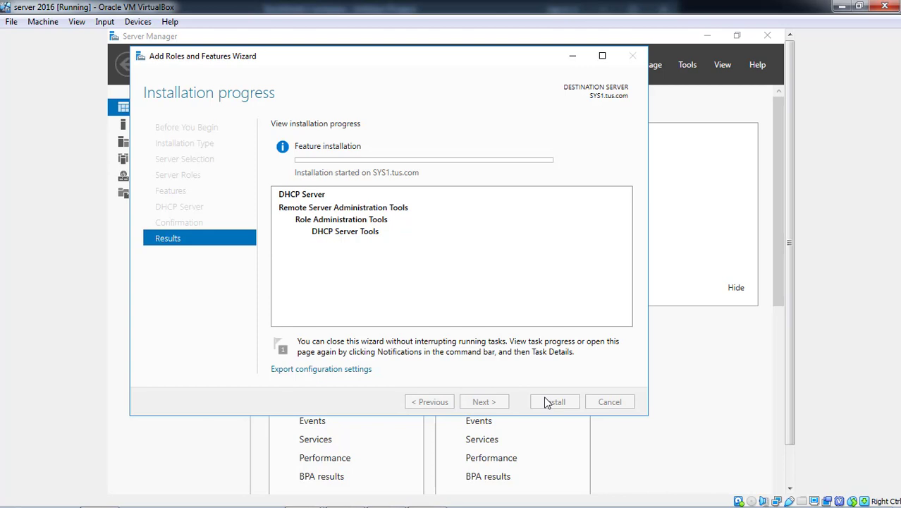
- Complete DHCP post-install configuration, authorizing the server and creating security groups, then close the wizard
left_click(427, 497)
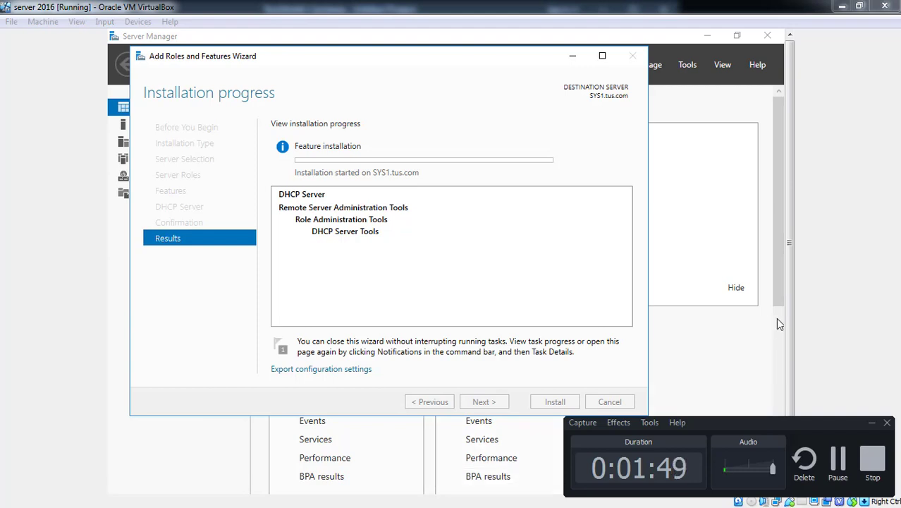
left_click(834, 473)
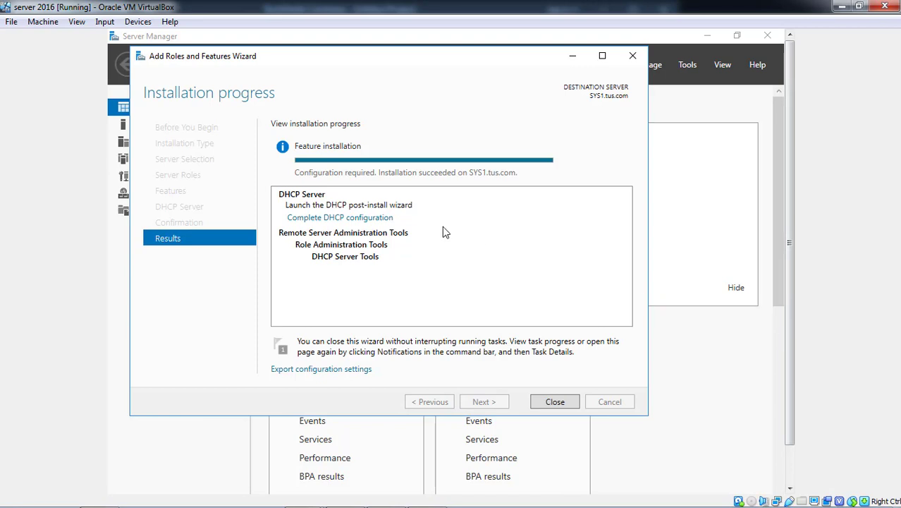
left_click(366, 218)
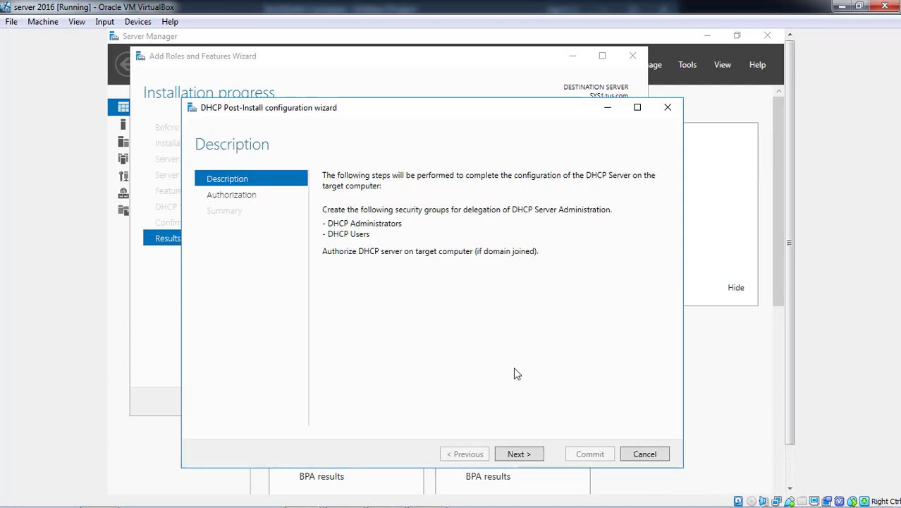
left_click(533, 456)
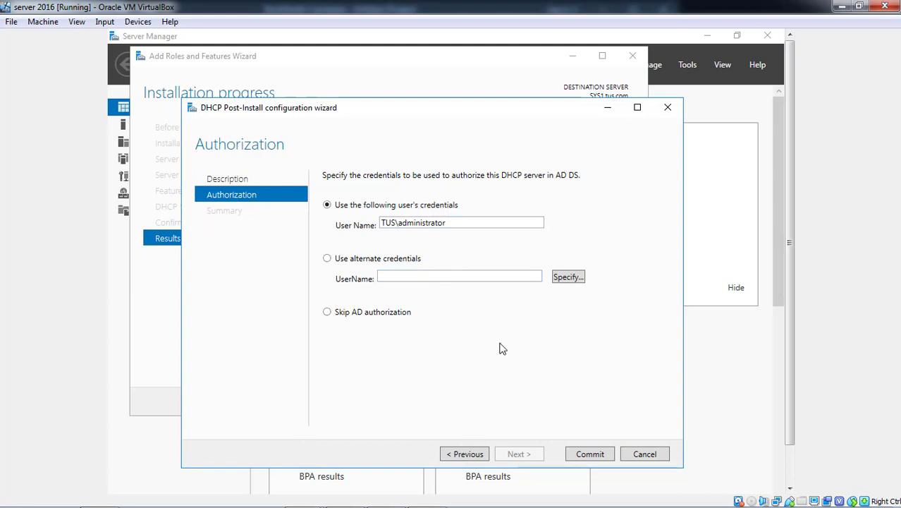
left_click(587, 455)
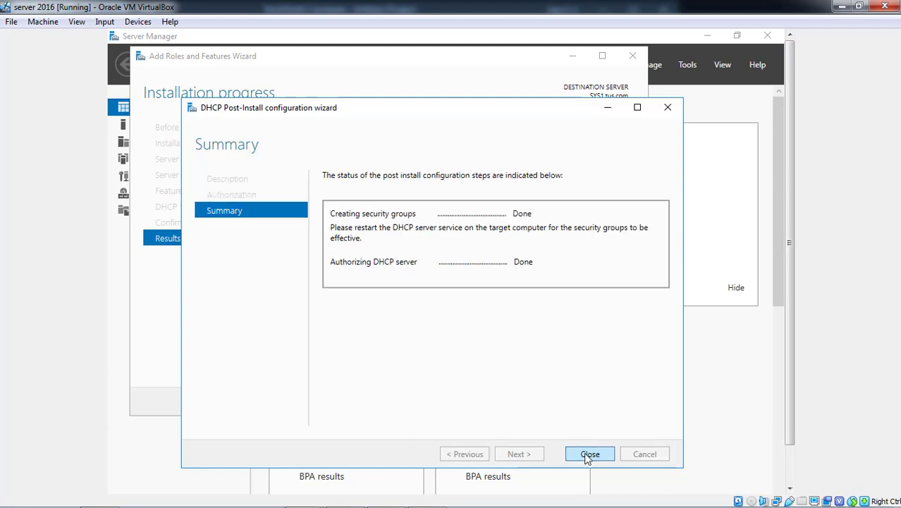
left_click(587, 454)
left_click(555, 402)
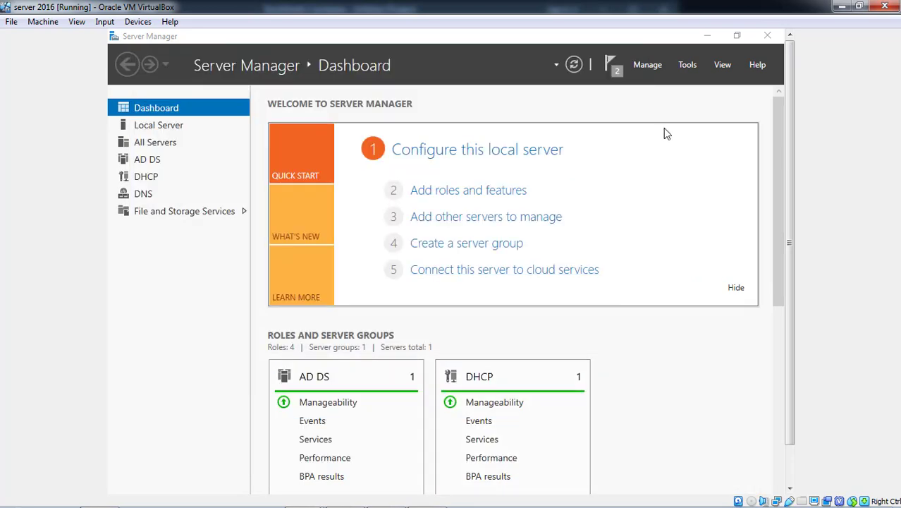
- Open the DHCP console maximized and launch New Scope on sys1.tus.com's IPv4 node
left_click(689, 66)
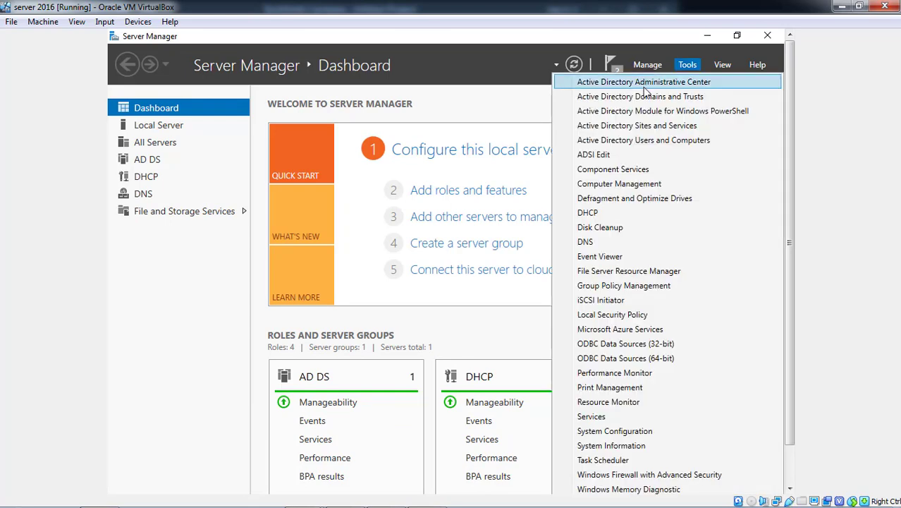
left_click(597, 212)
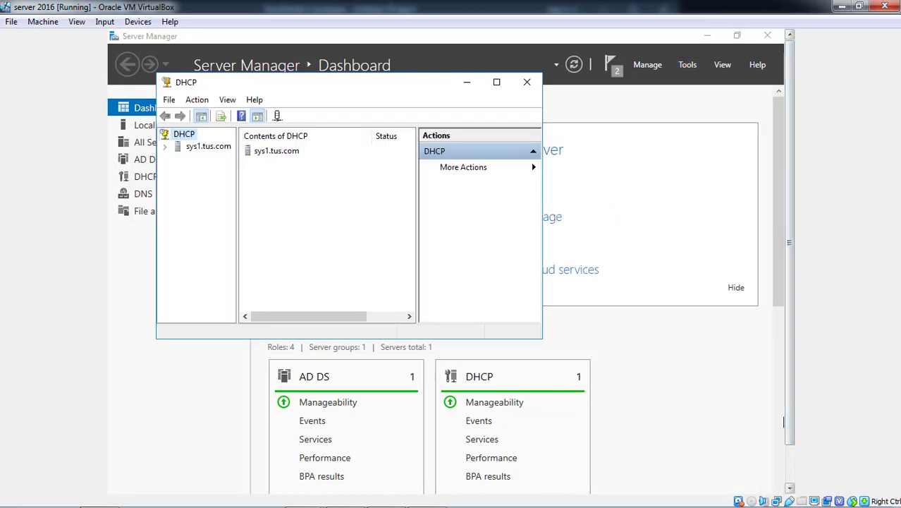
left_click(497, 83)
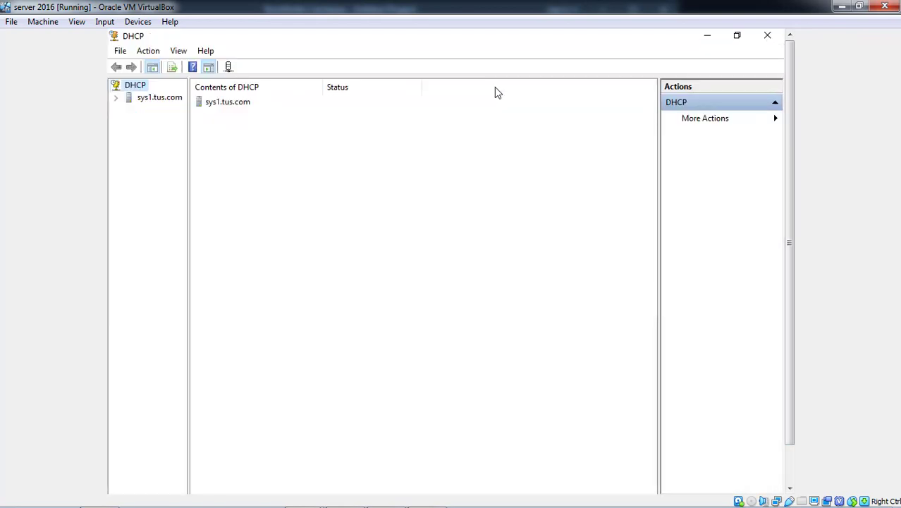
left_click(117, 98)
double_click(160, 112)
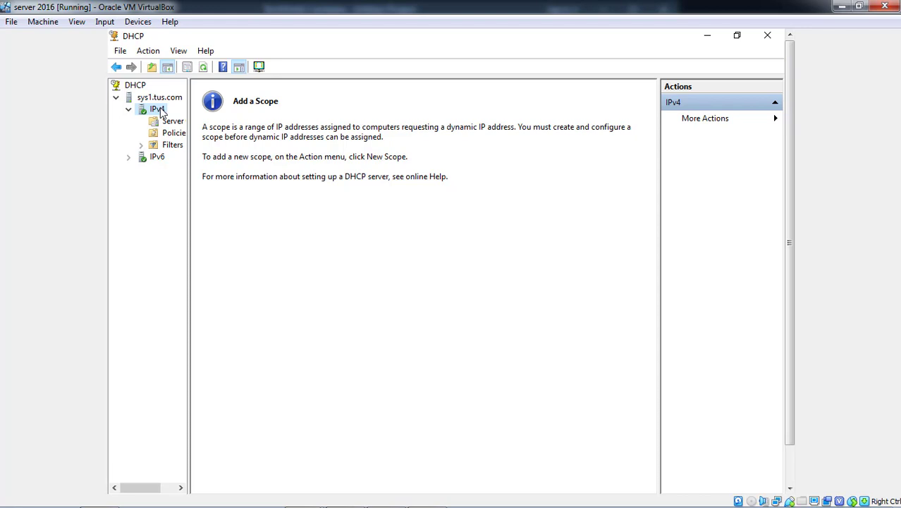
right_click(161, 114)
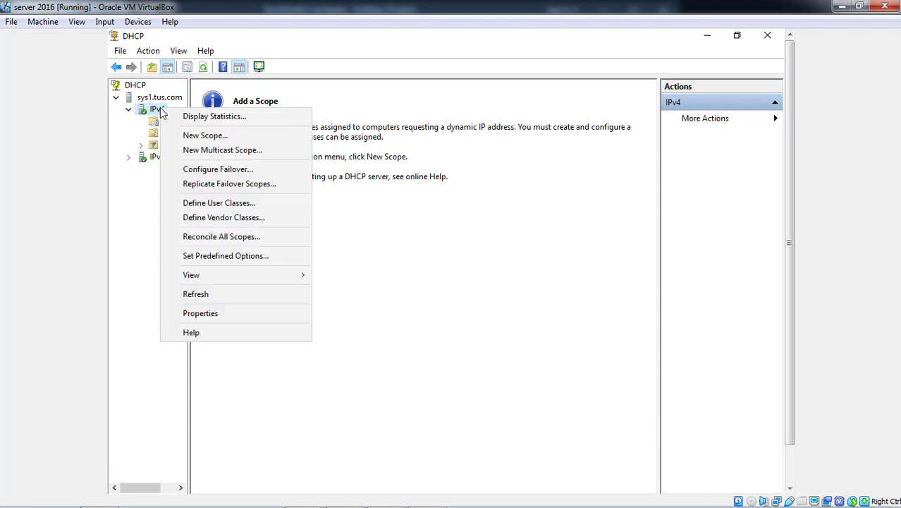
left_click(186, 137)
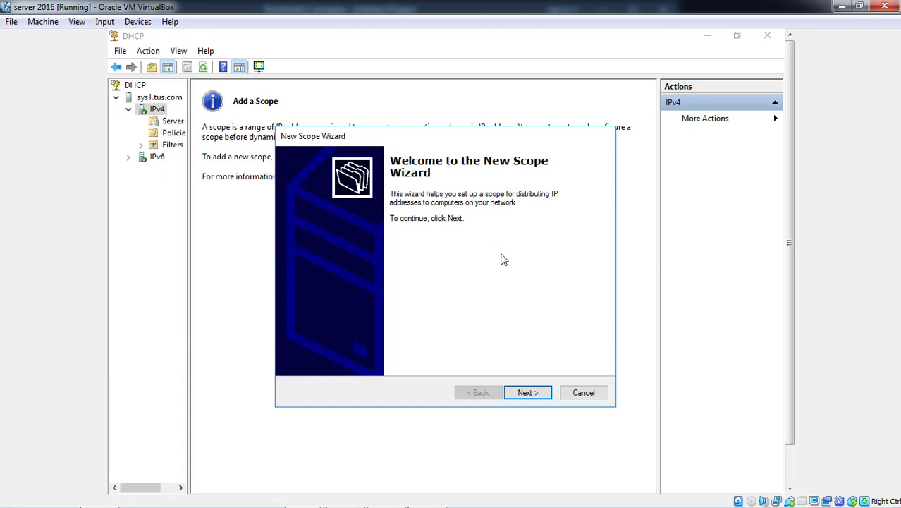
- Name the new scope 'scope1'
left_click(531, 395)
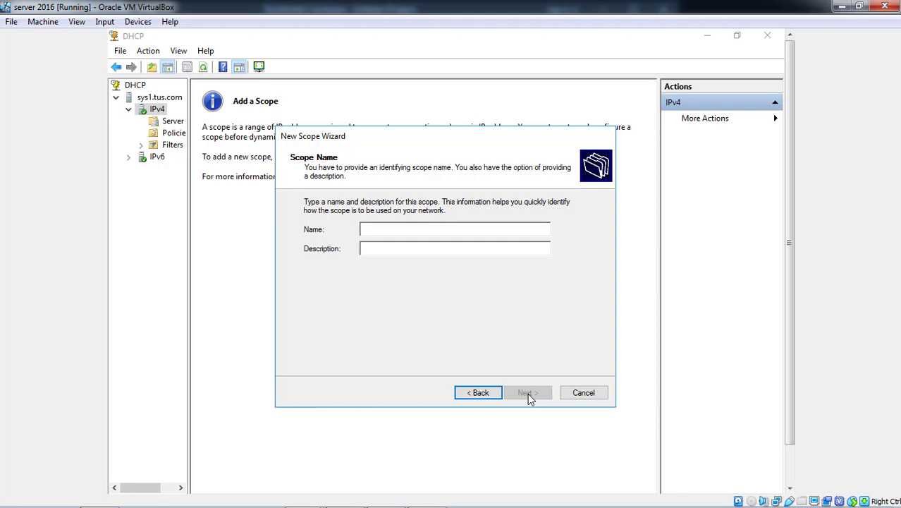
type("sc")
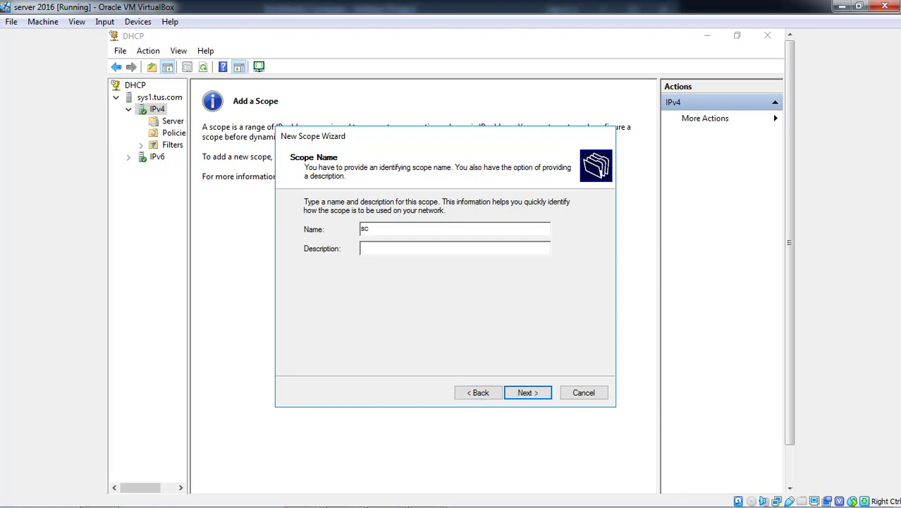
type("pe1")
key("BackSpace")
key("BackSpace")
key("BackSpace")
key("BackSpace")
type("cope1")
left_click(539, 397)
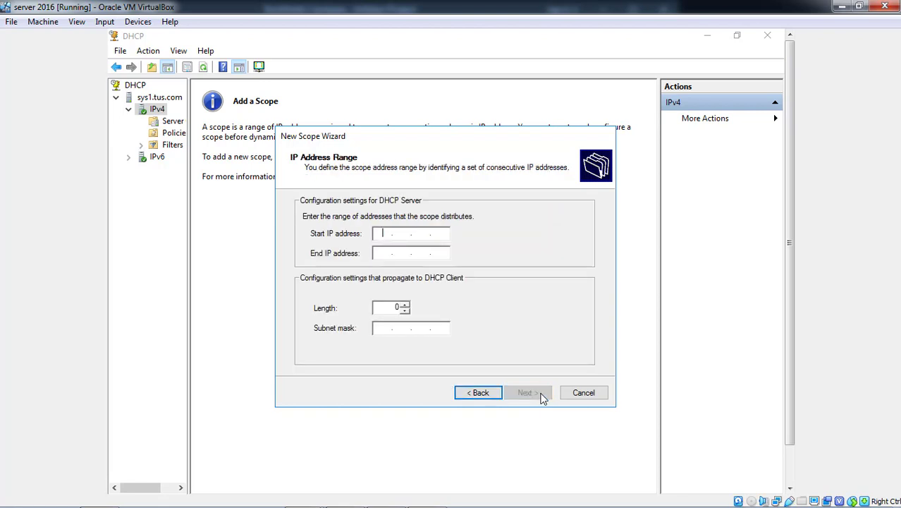
- Set the scope range from 10.0.0.1 to 10.255.255.254
type("10.0.0.1")
key("Tab")
type("10 ")
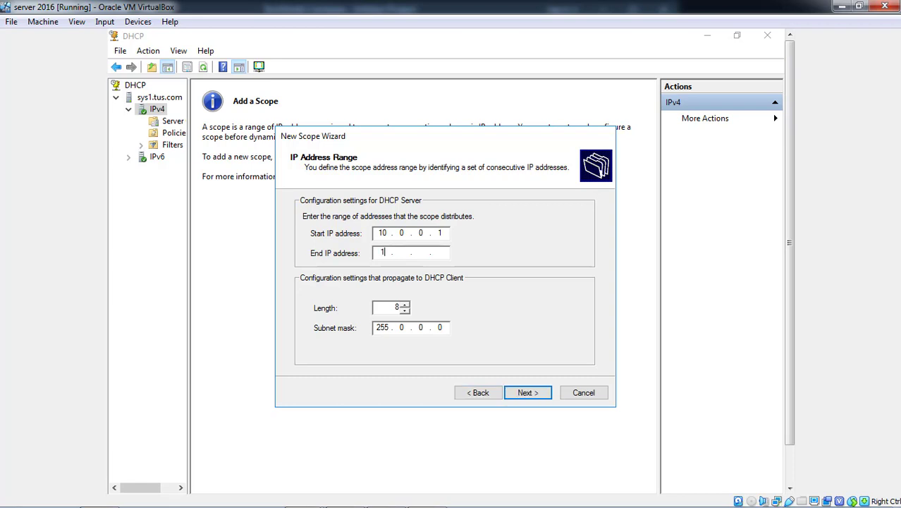
type(". 0 . ")
type("0 .")
key("BackSpace")
key("BackSpace")
type("0 . 255 . 255 . 254")
left_click(530, 396)
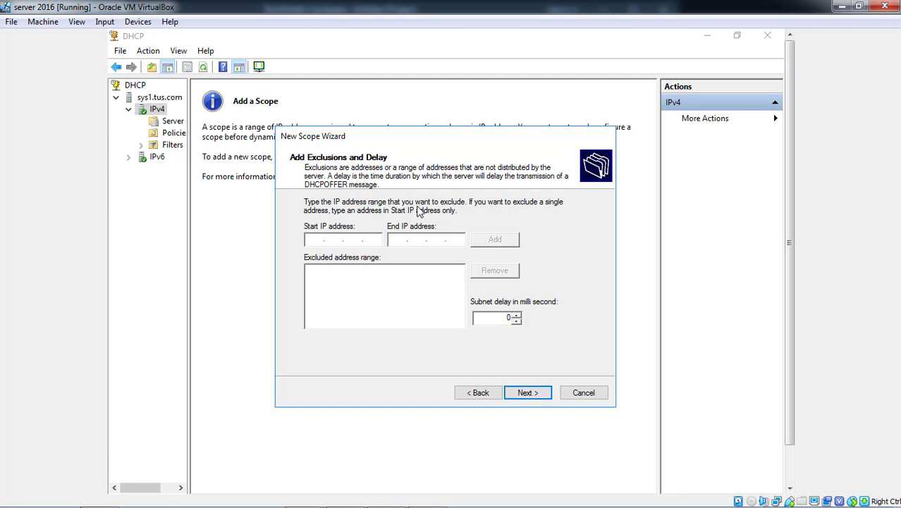
- Add an exclusion range of 10.0.0.1 to 10.0.0.100
left_click(311, 242)
type("10.")
type("0.0.1")
type("10")
type("0 . ")
type("0 .")
type("100")
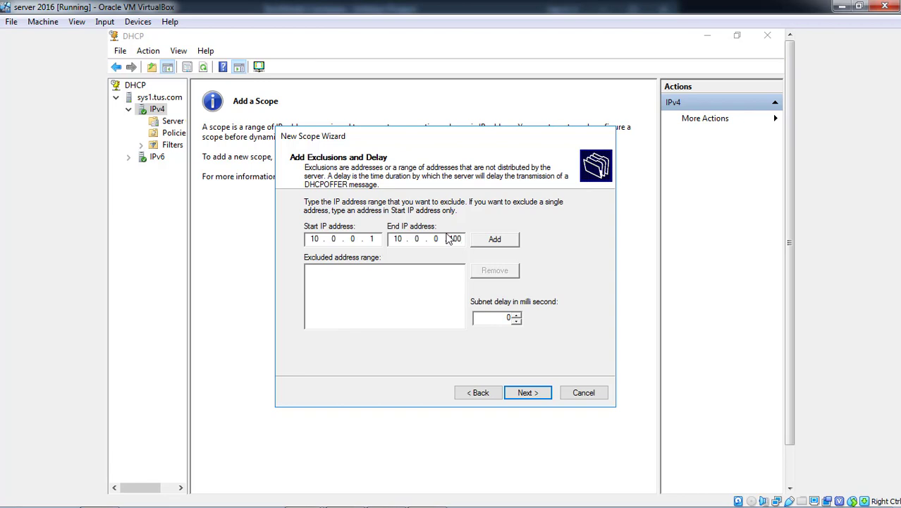
left_click(495, 241)
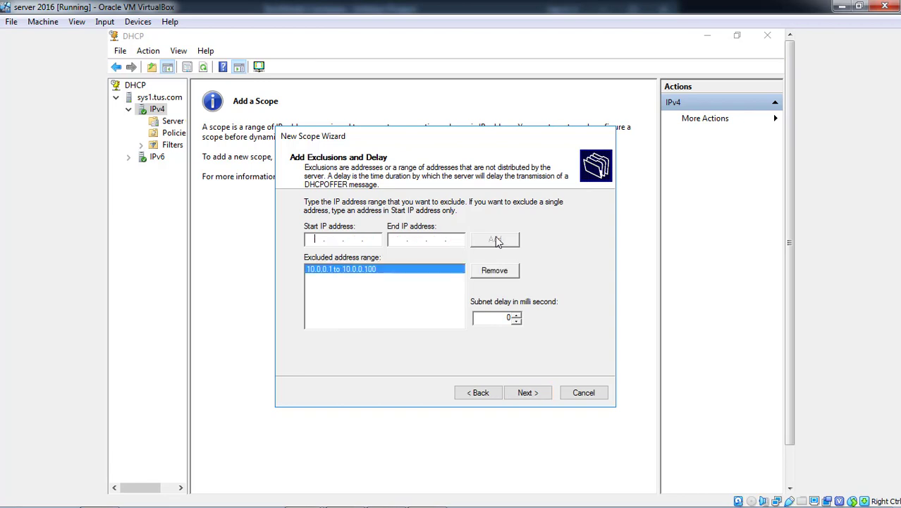
left_click(527, 393)
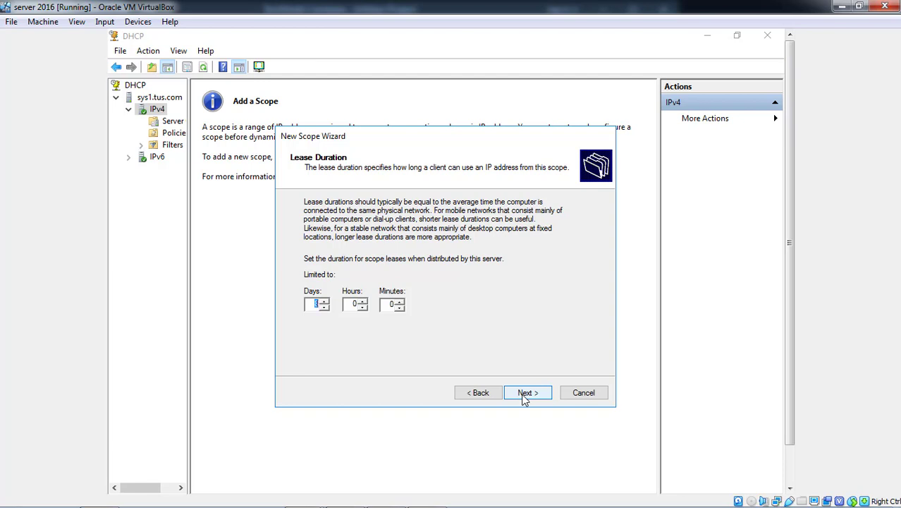
- Accept default lease, no gateway, tus.com with DNS 10.0.0.1, no WINS, and activate now
left_click(525, 399)
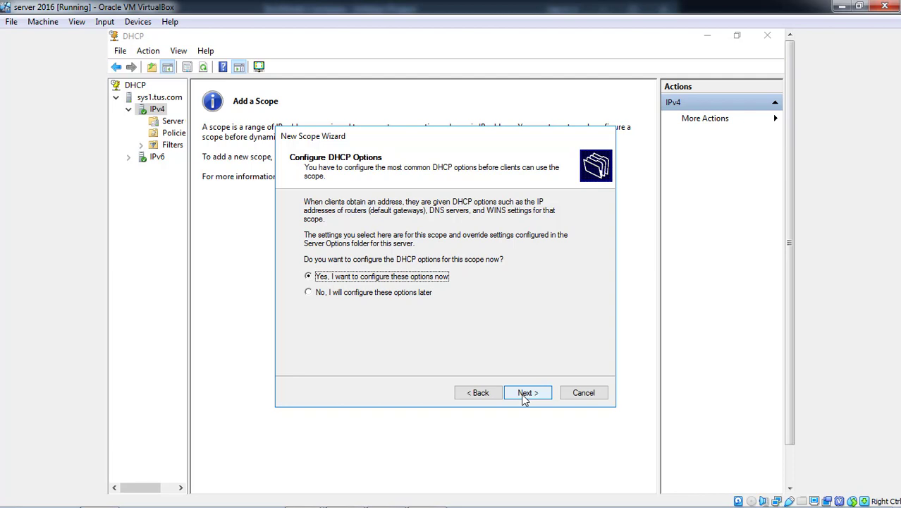
left_click(525, 399)
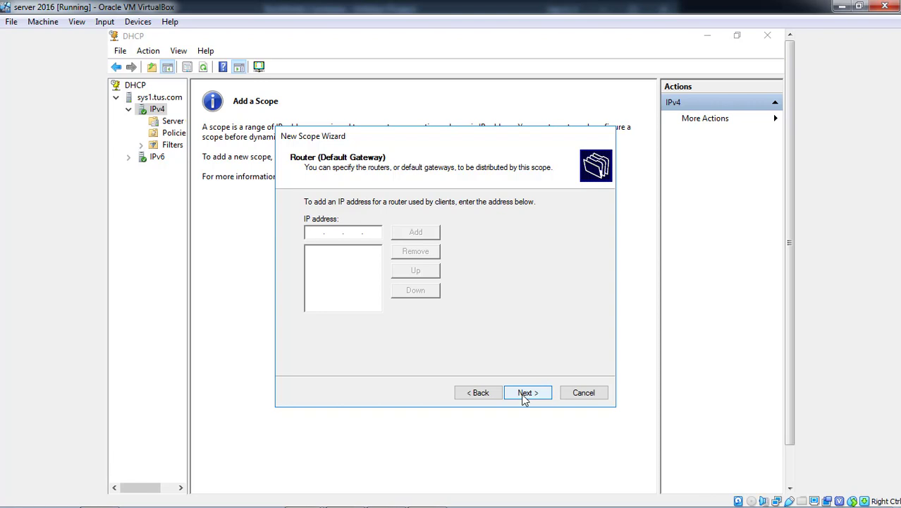
left_click(525, 399)
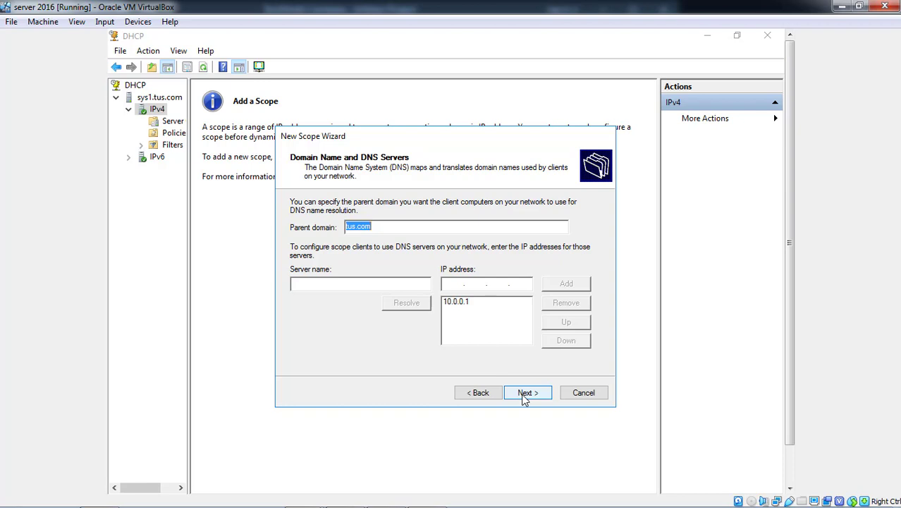
left_click(526, 399)
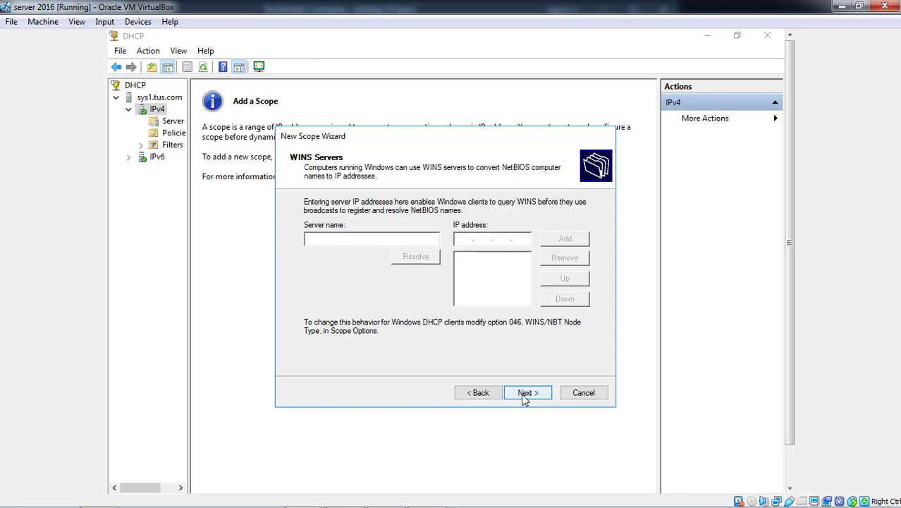
left_click(525, 399)
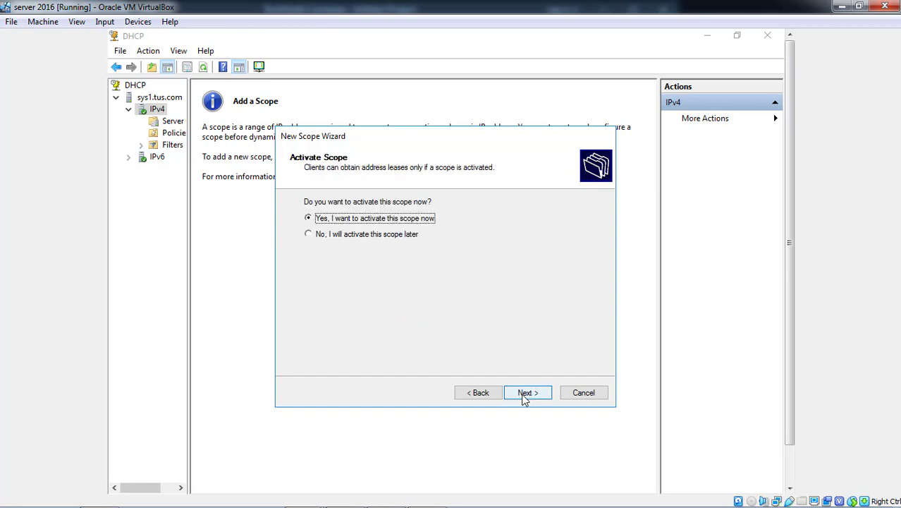
left_click(525, 399)
- Finish the wizard and view scope1's Address Pool with its 10.0.0.1–10.0.0.100 exclusion
left_click(525, 397)
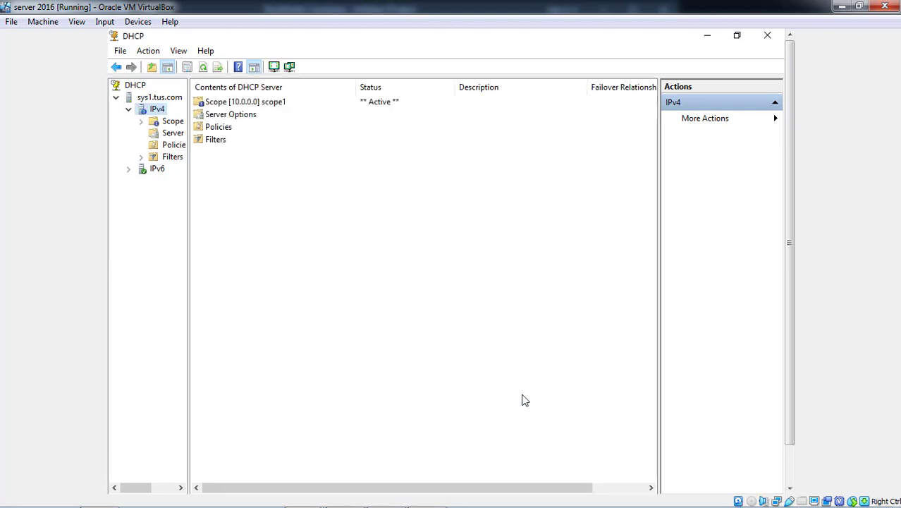
left_click(142, 122)
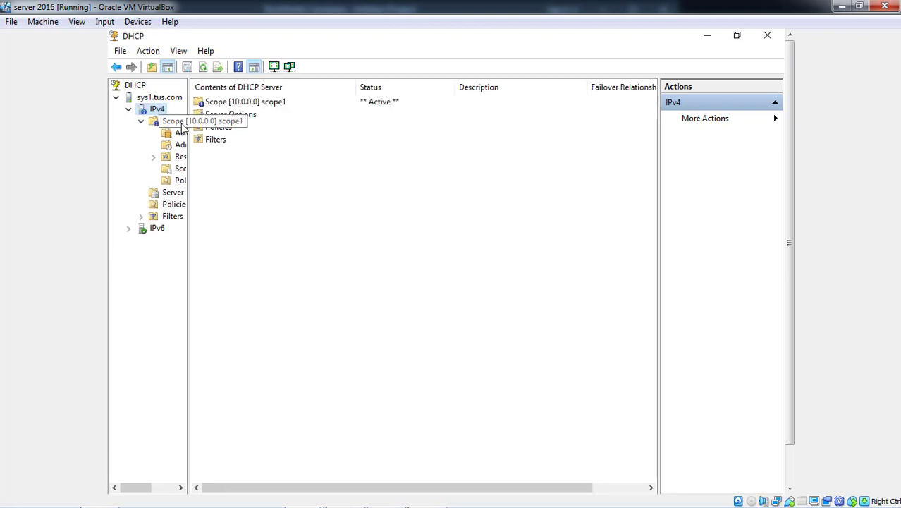
left_click(184, 204)
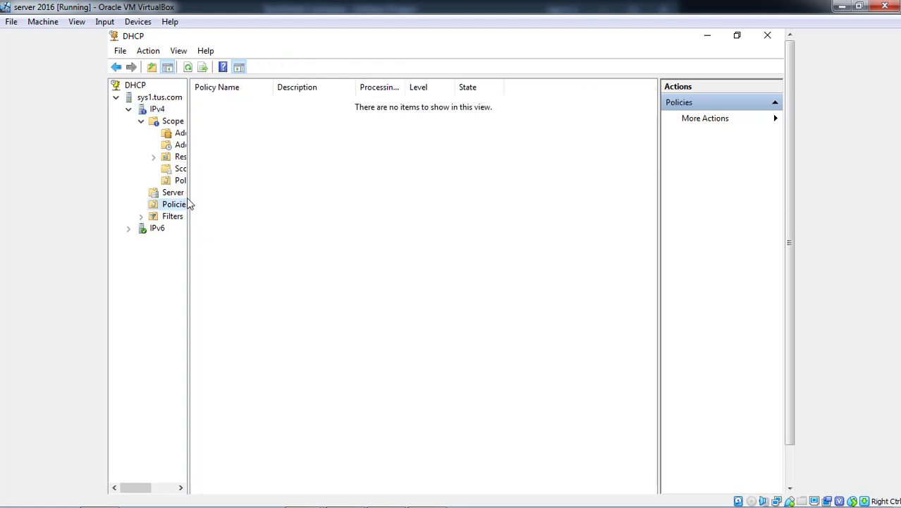
left_click_drag(190, 195, 290, 194)
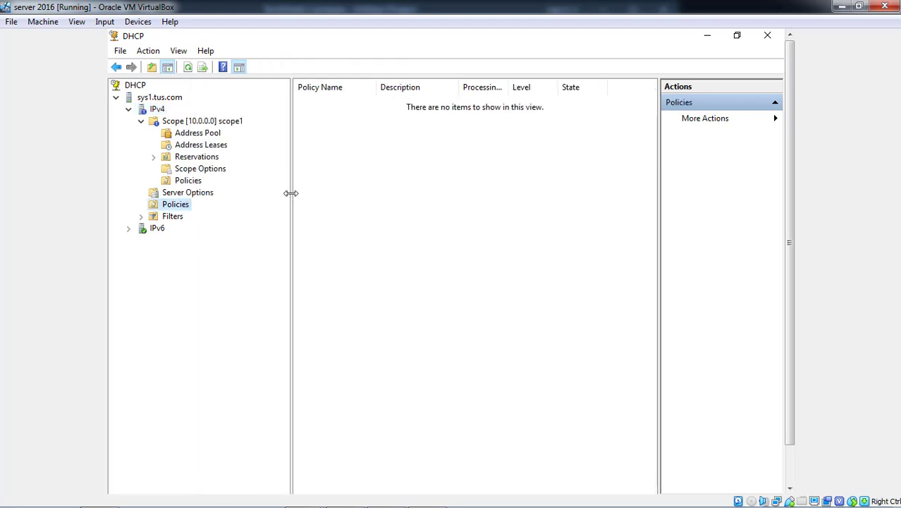
left_click(176, 123)
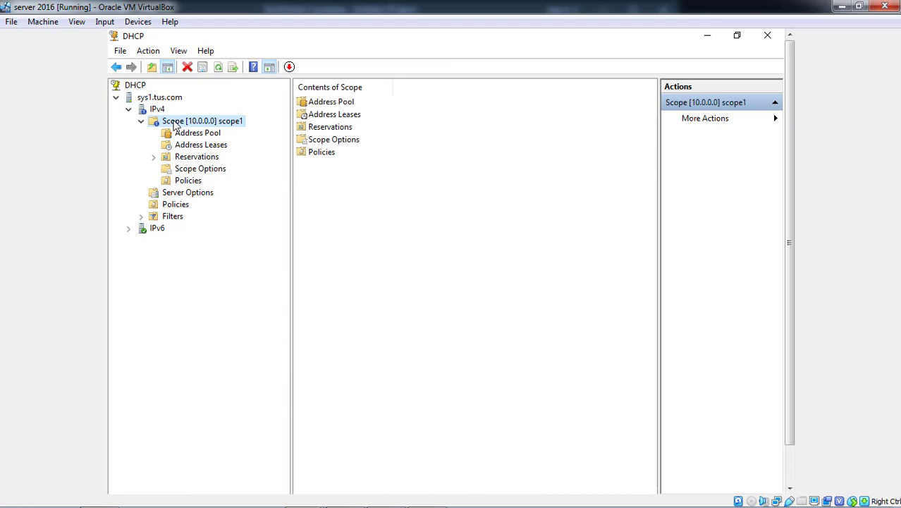
left_click(196, 134)
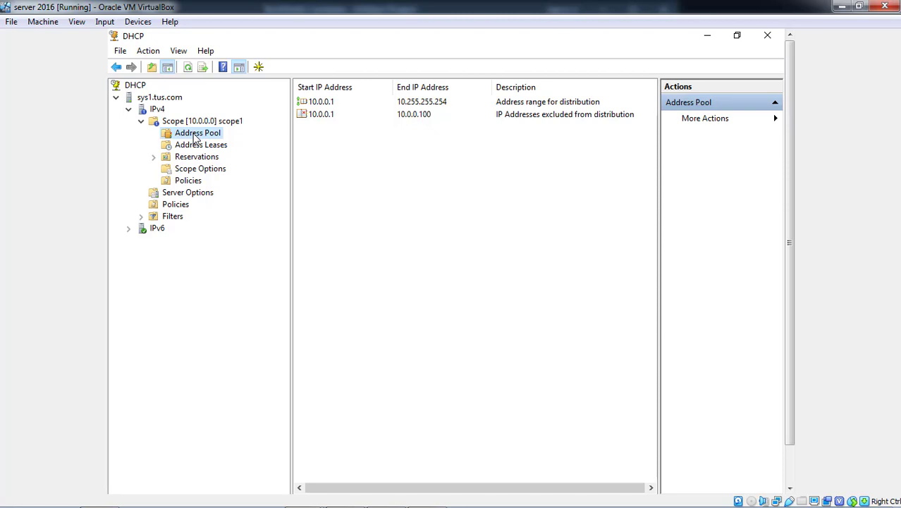
- Restart the DHCP service on sys1.tus.com through All Tasks > Restart
left_click(157, 111)
right_click(157, 113)
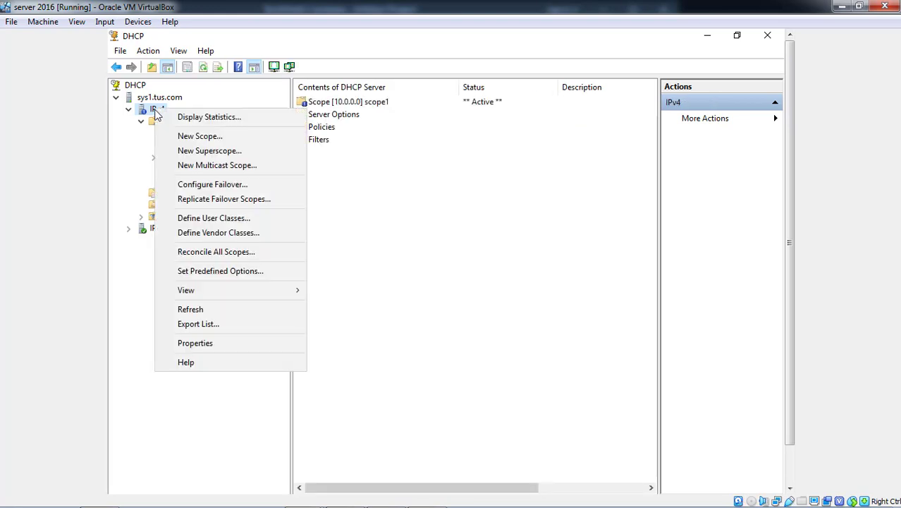
left_click(140, 88)
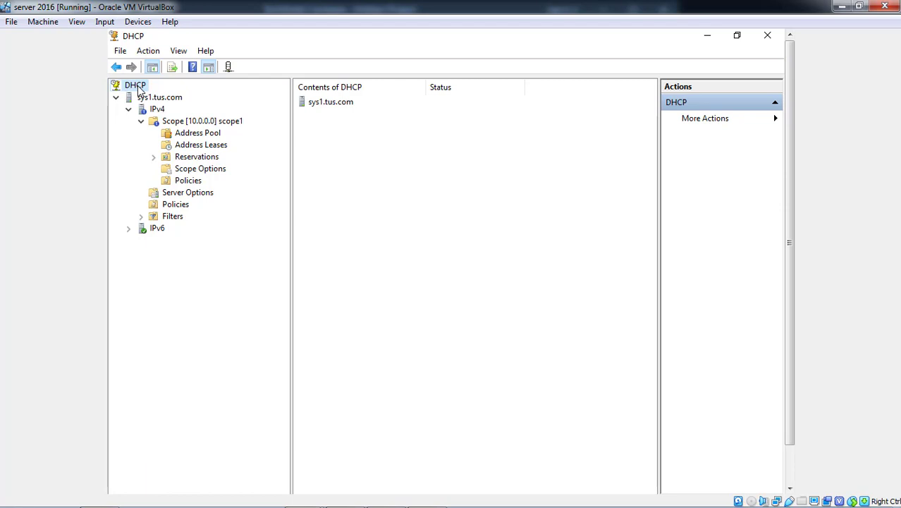
right_click(140, 90)
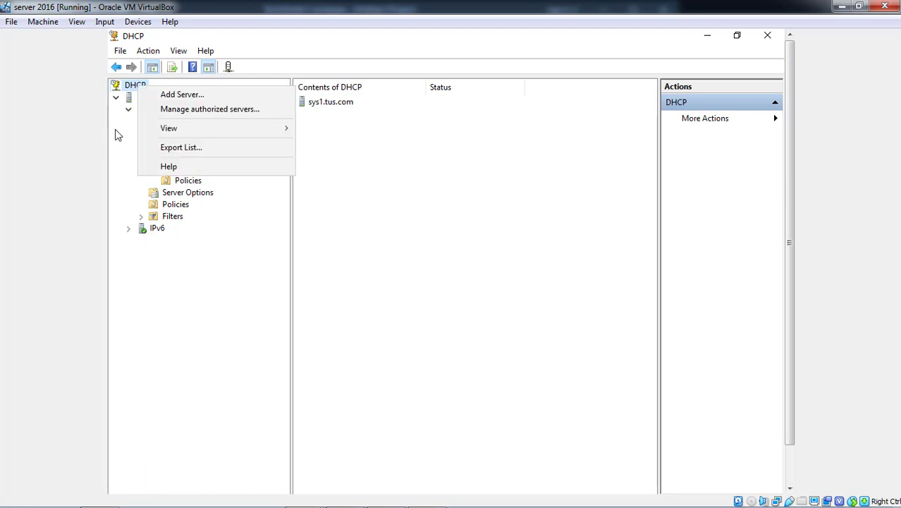
left_click(118, 135)
left_click(156, 97)
right_click(158, 96)
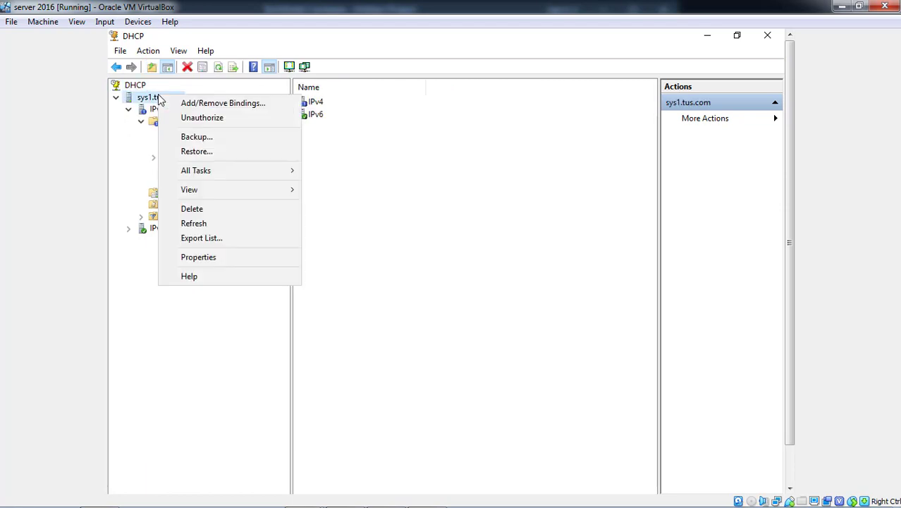
mouse_move(194, 176)
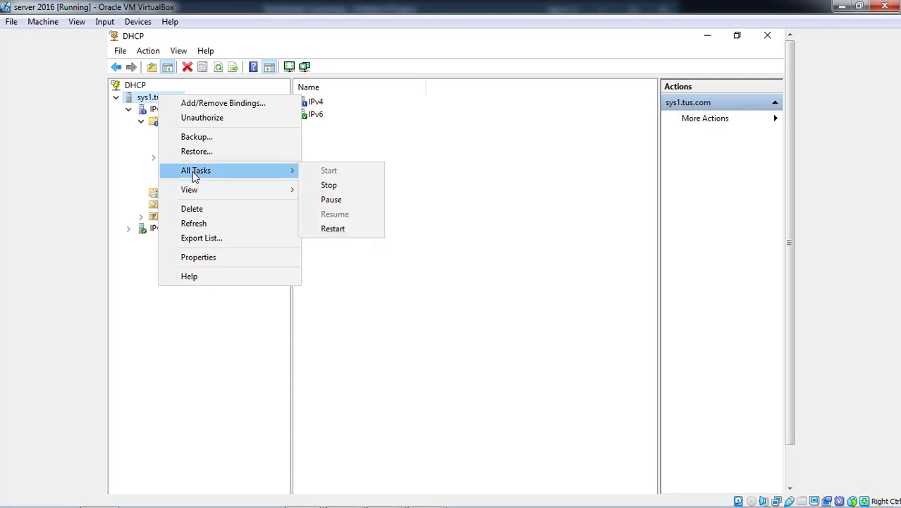
left_click(334, 230)
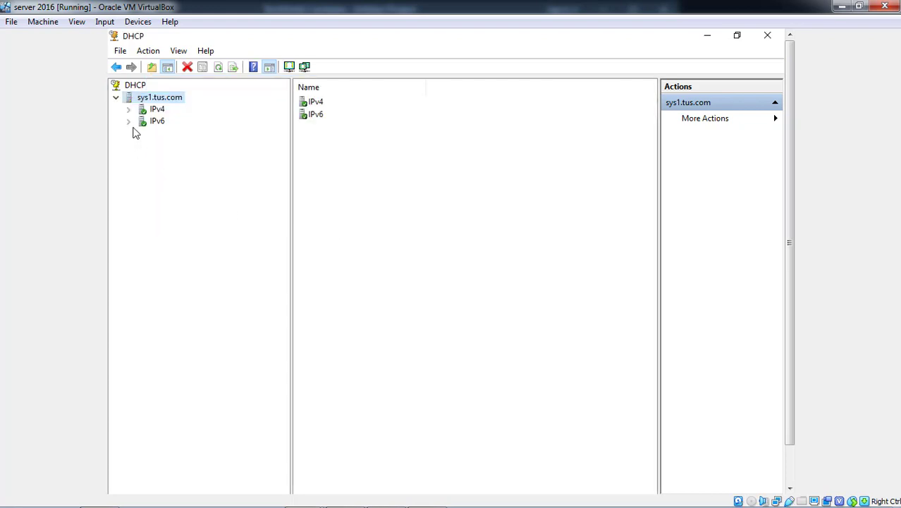
- Review scope1's Address Pool, Address Leases, and Scope Options (DNS 10.0.0.1, tus.com)
left_click(129, 110)
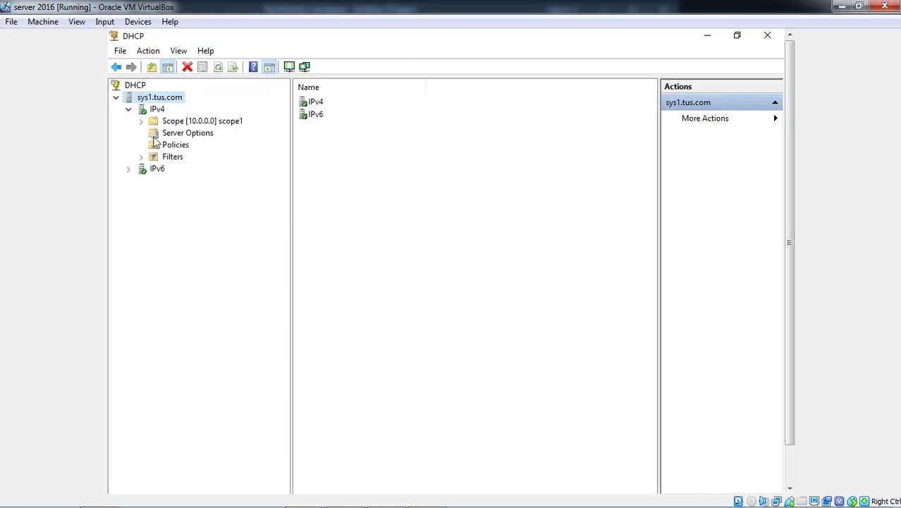
left_click(141, 121)
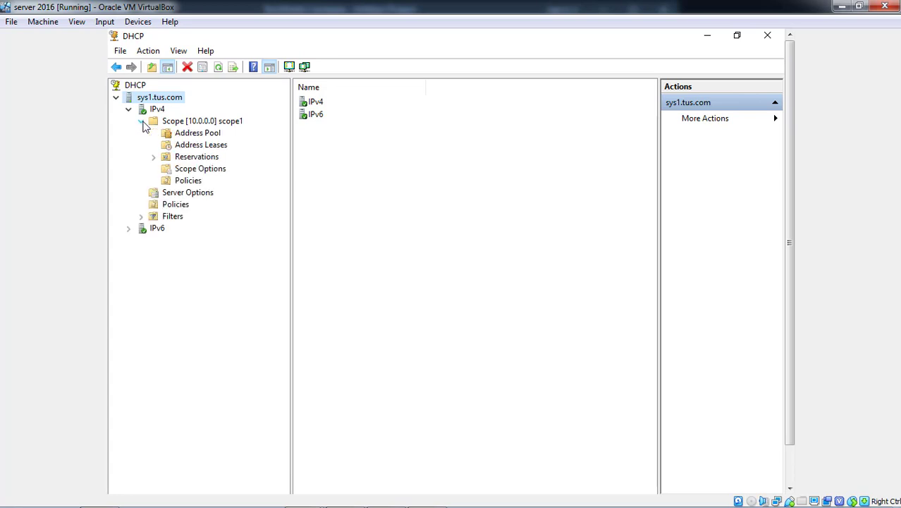
left_click(200, 134)
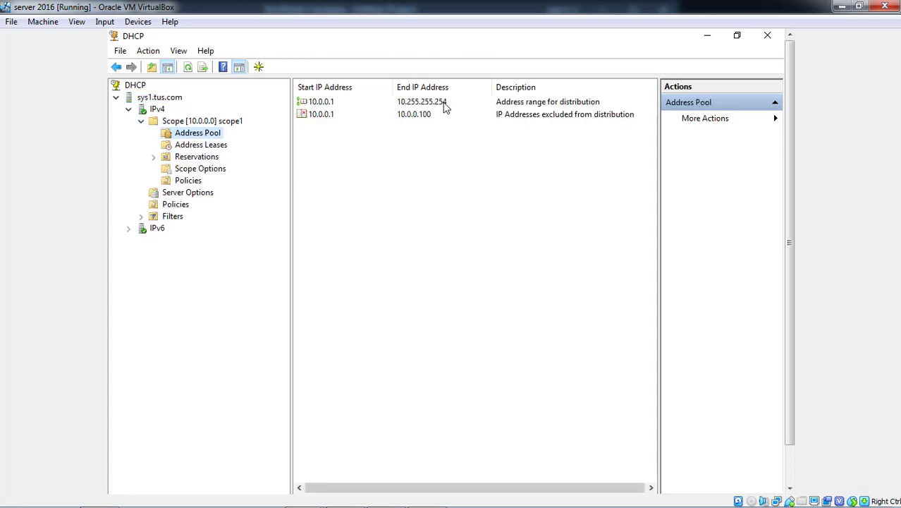
left_click(201, 145)
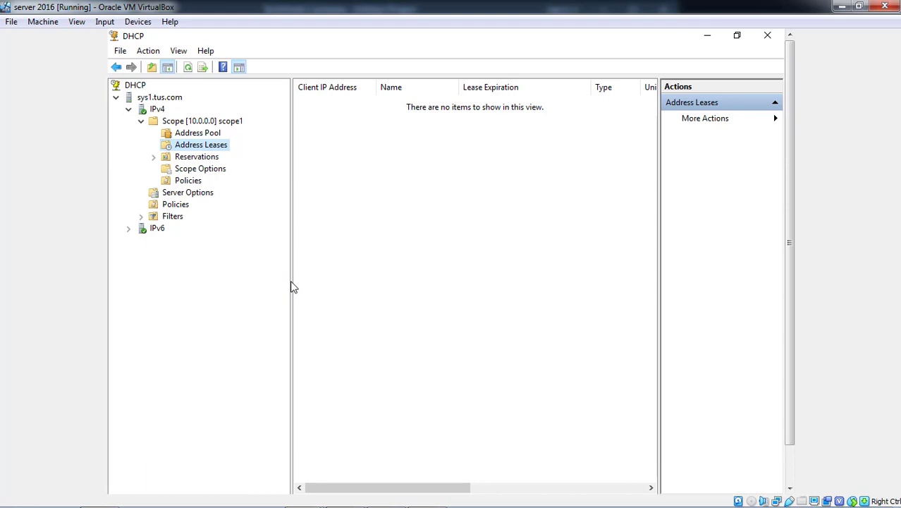
left_click(221, 171)
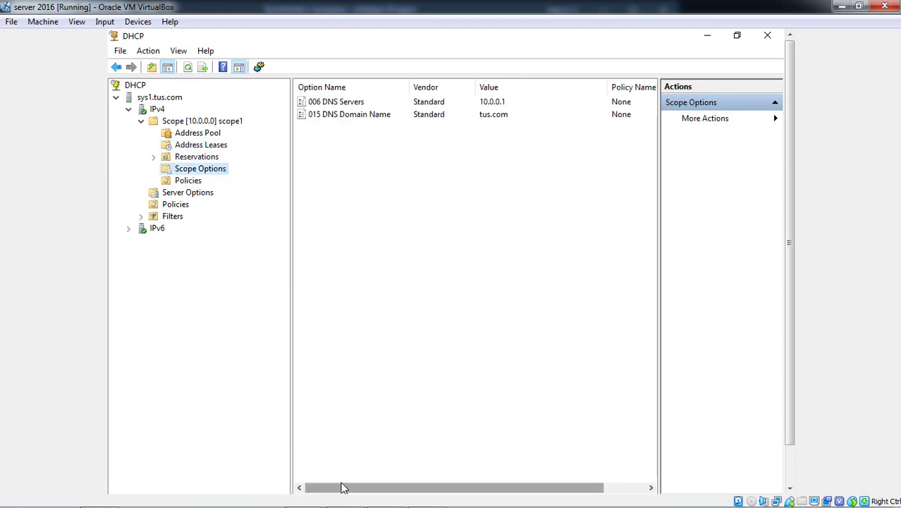
mouse_move(359, 505)
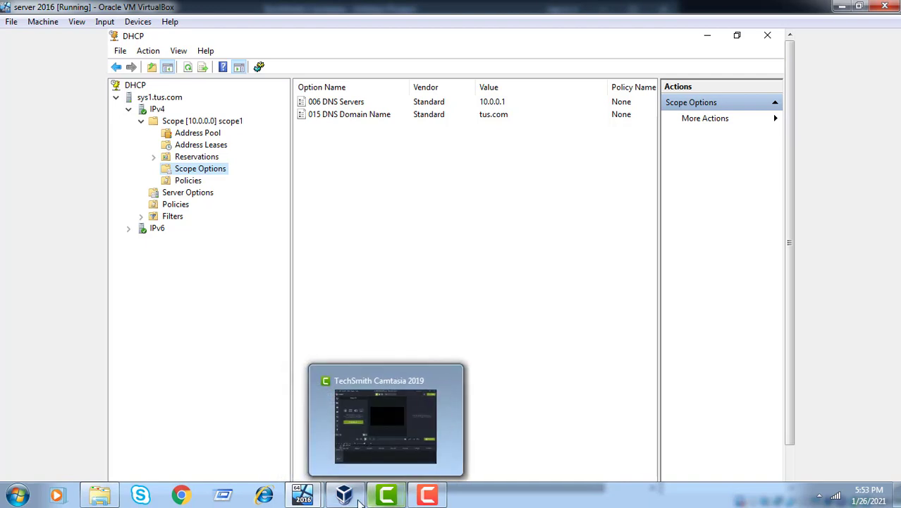
mouse_move(318, 502)
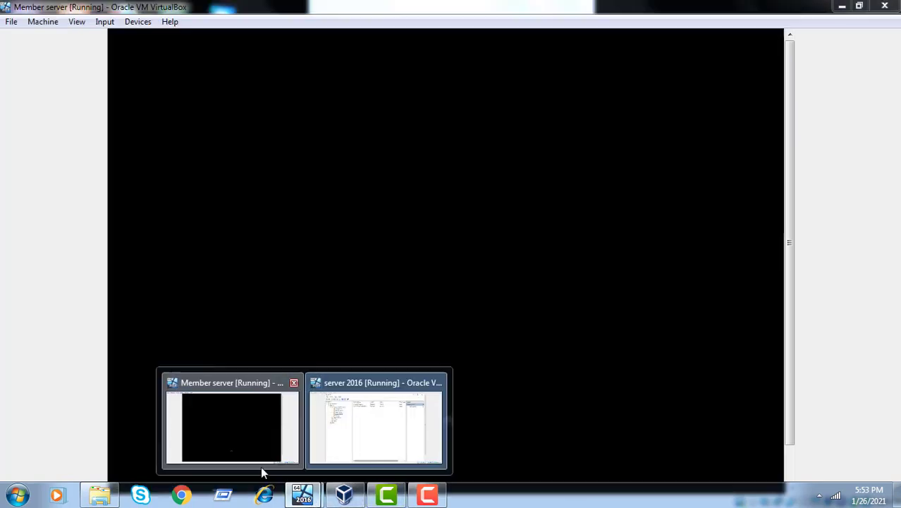
- Switch to the Member server VM and send Ctrl-Alt-Del to wake it
left_click(260, 466)
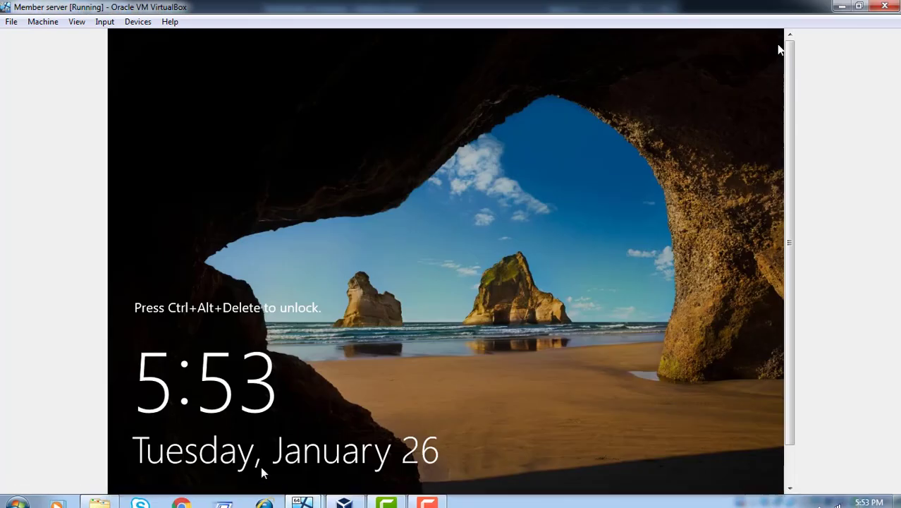
left_click(106, 22)
mouse_move(120, 37)
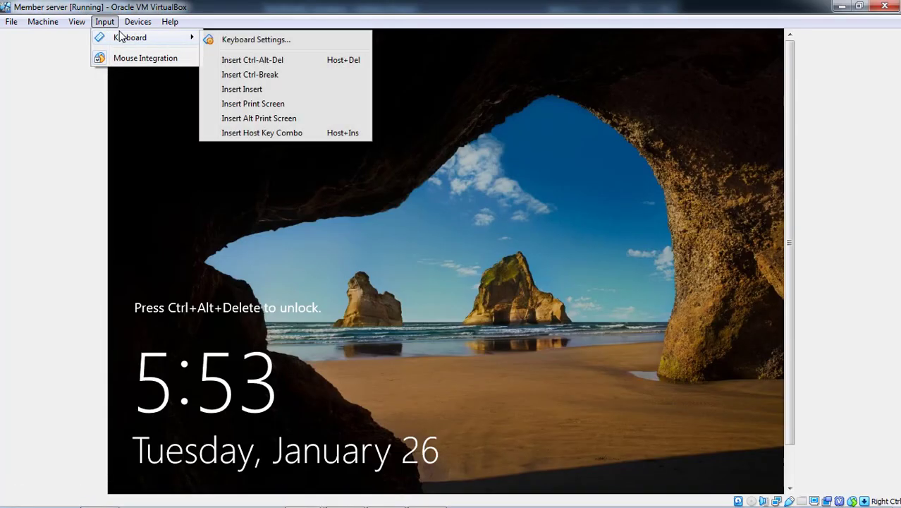
left_click(267, 62)
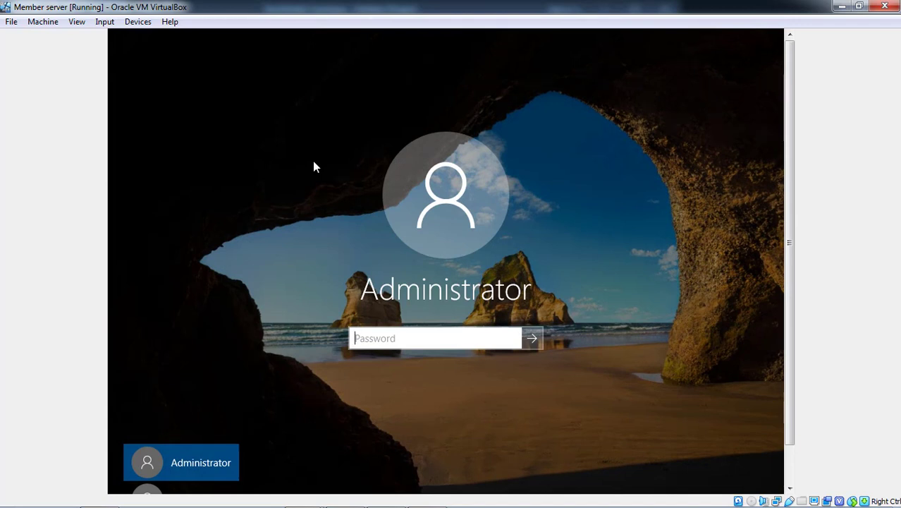
- Choose the Administrator account on the sign-in screen
left_click(788, 456)
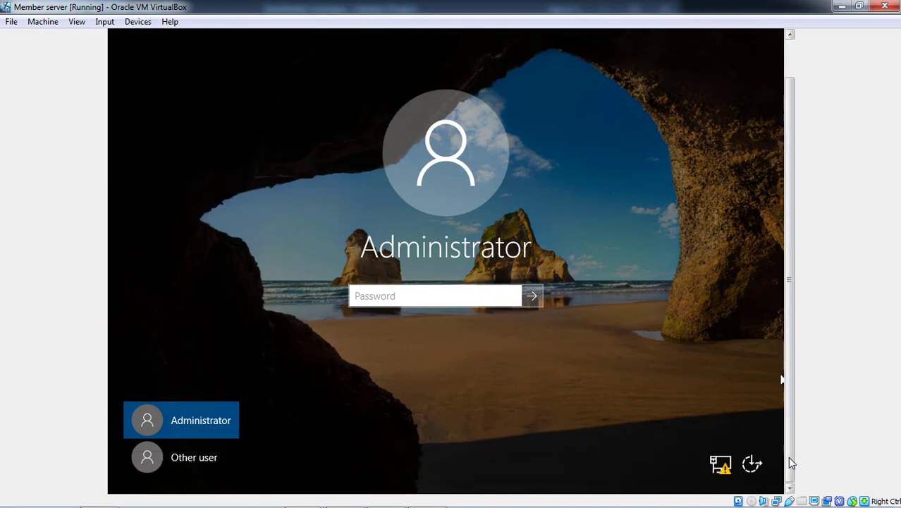
left_click(210, 456)
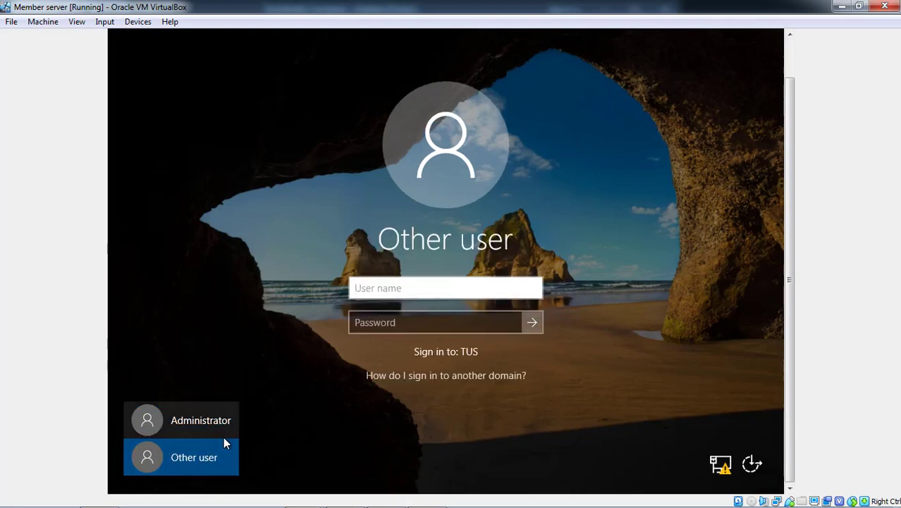
left_click(220, 422)
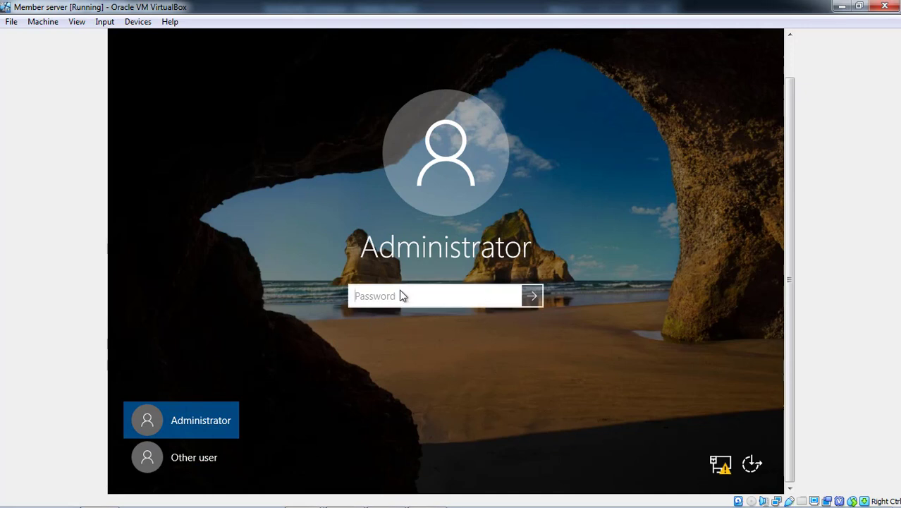
- Sign in to the member server as Administrator, re-entering the password after the incorrect-password error
type("Pass")
key("BackSpace")
key("BackSpace")
key("BackSpace")
key("BackSpace")
type("•••")
key("BackSpace")
key("BackSpace")
key("BackSpace")
type("•••••••••")
key("Return")
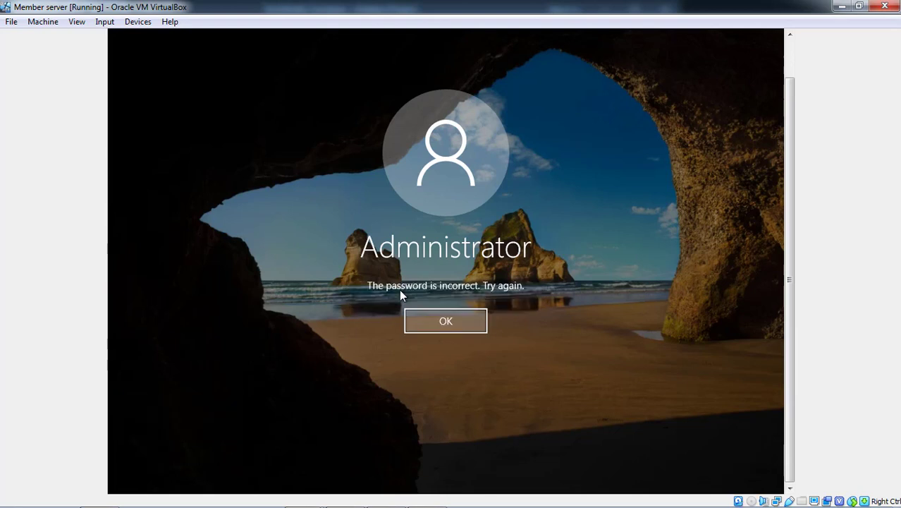
key("Return")
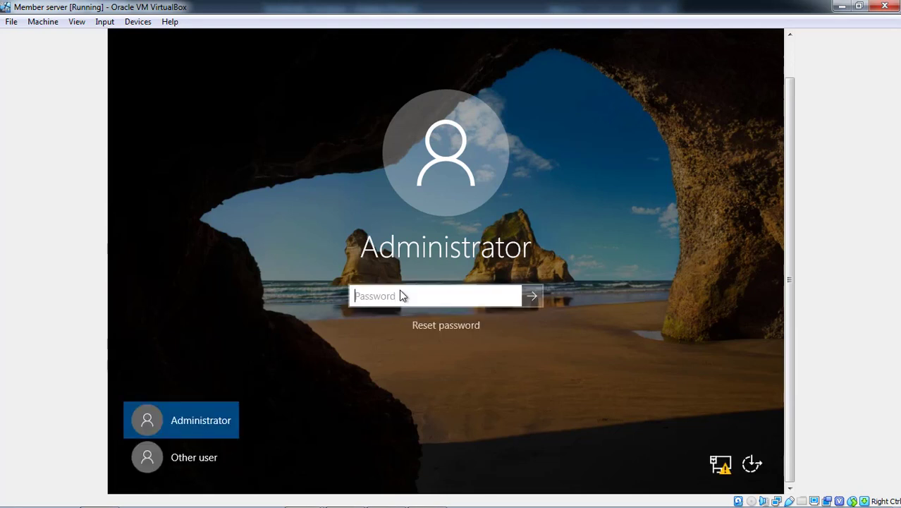
type("••")
key("Return")
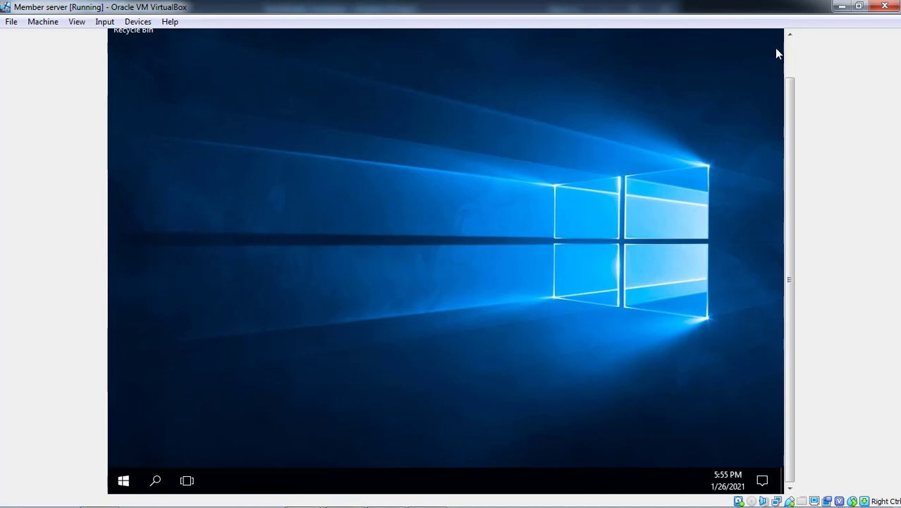
- Open the Network and Sharing Center from the network tray icon on the member server
left_click(786, 51)
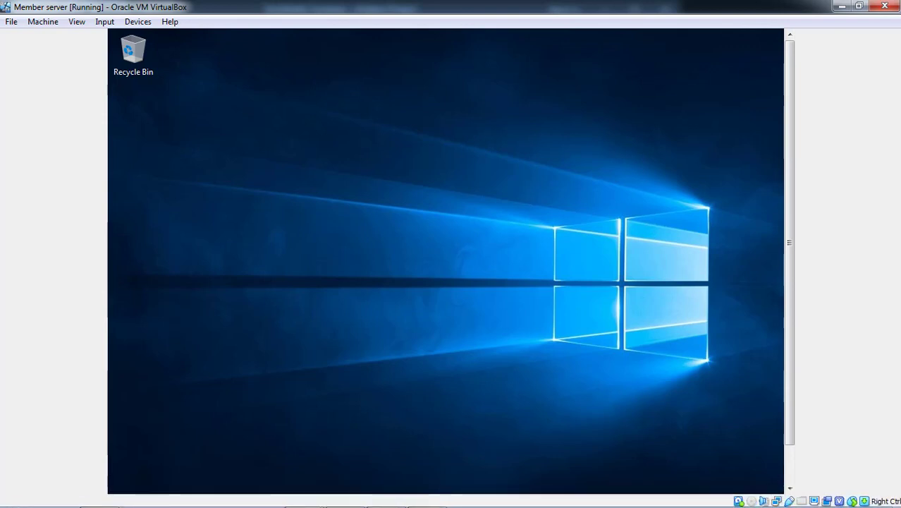
left_click(788, 464)
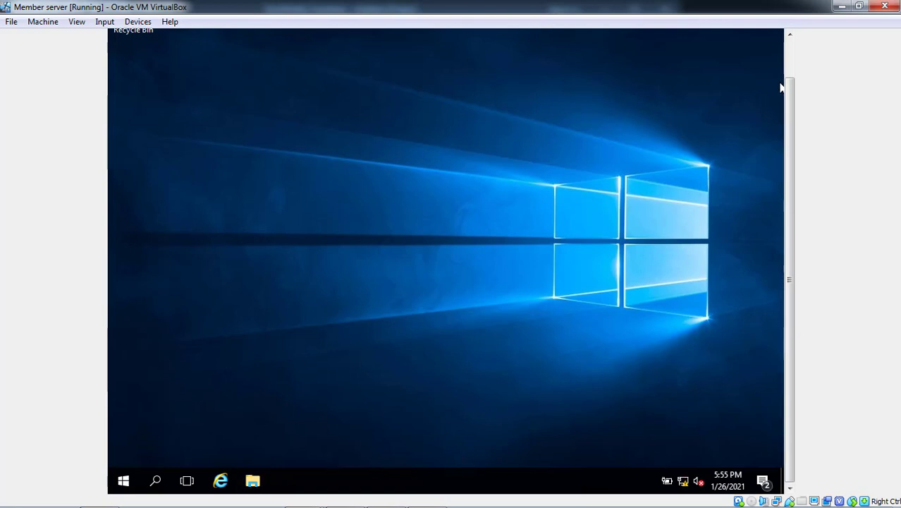
scroll(792, 75, "up", 2)
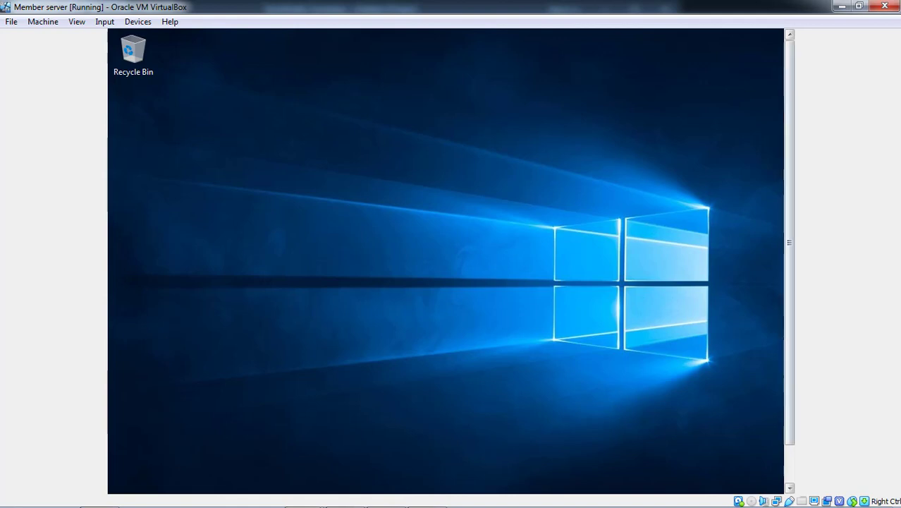
scroll(793, 462, "down", 2)
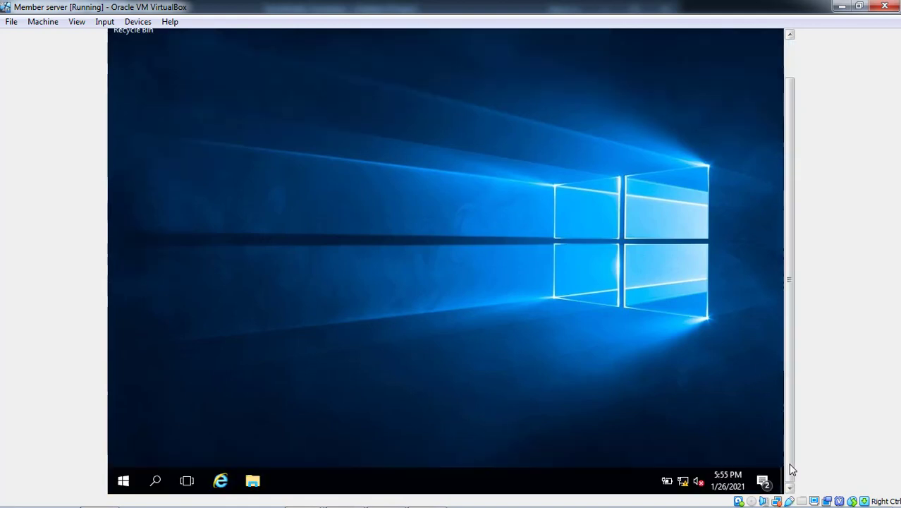
right_click(688, 479)
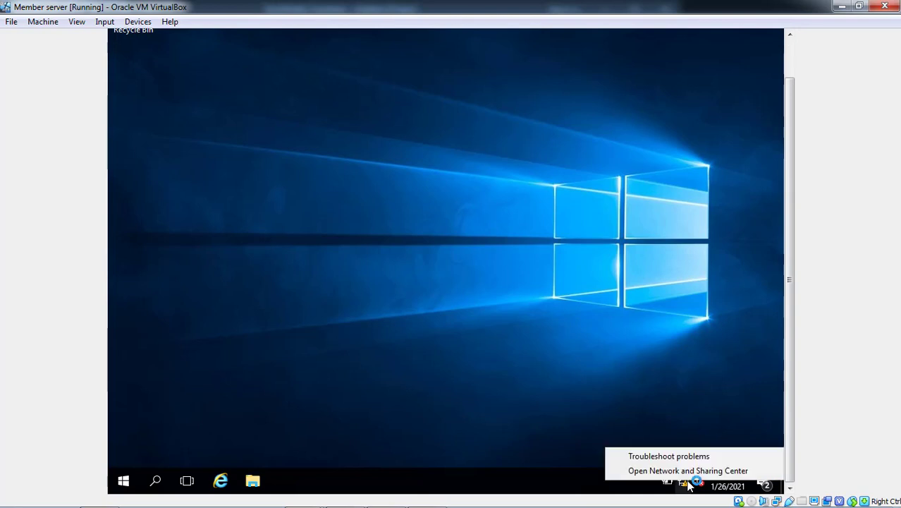
left_click(695, 470)
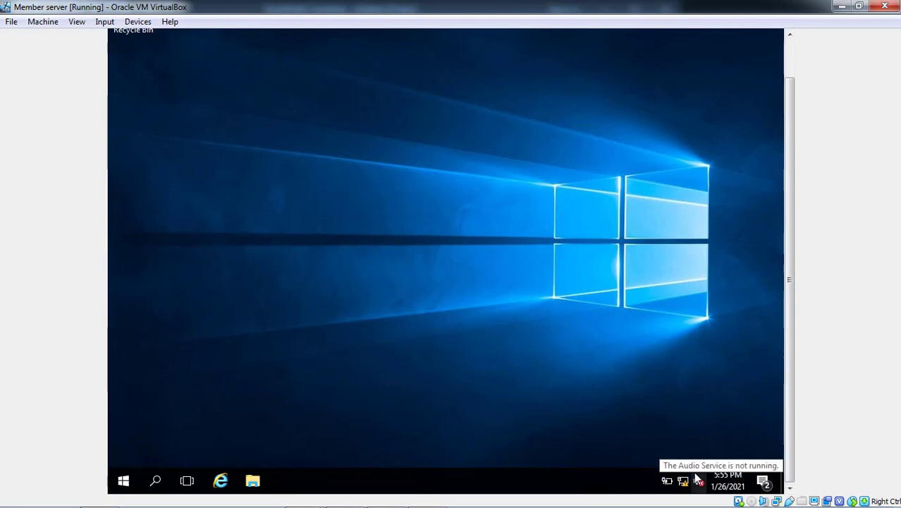
- Launch File Explorer at Quick access with Win+E, minimize it, then restore it from the taskbar
key("super+e")
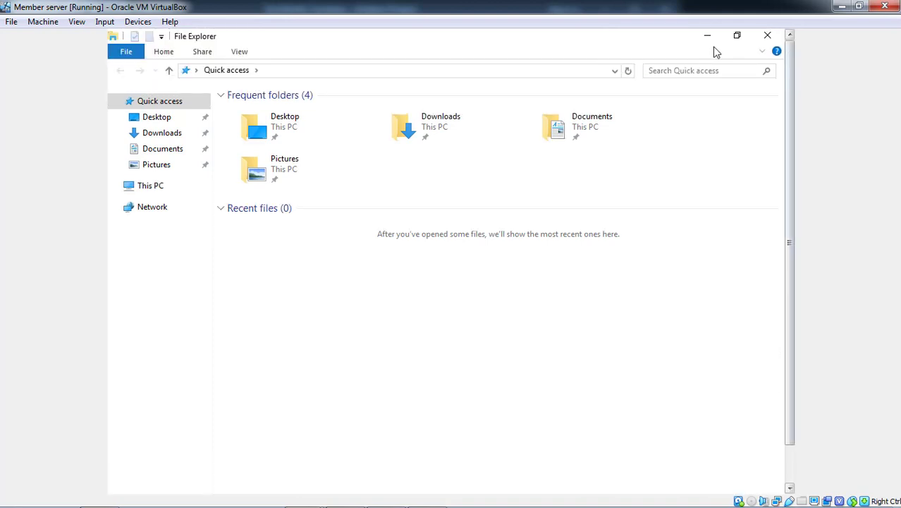
left_click(707, 36)
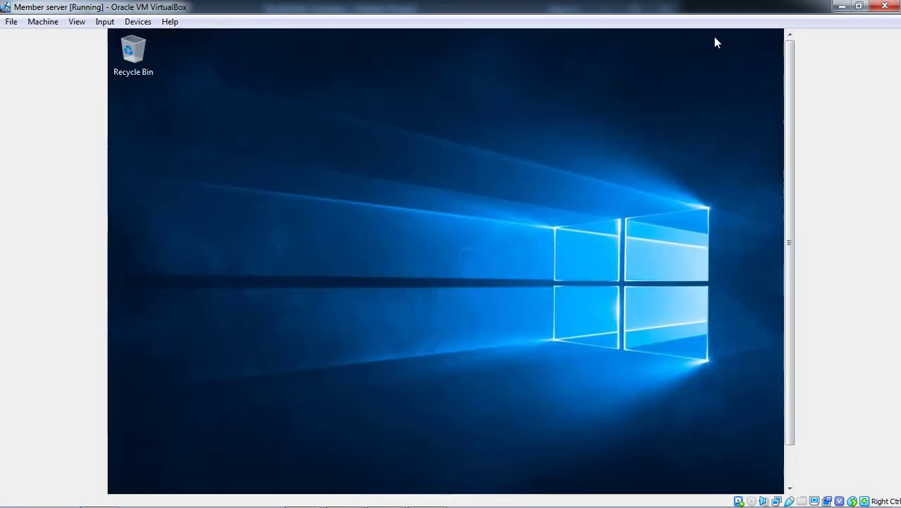
left_click(795, 474)
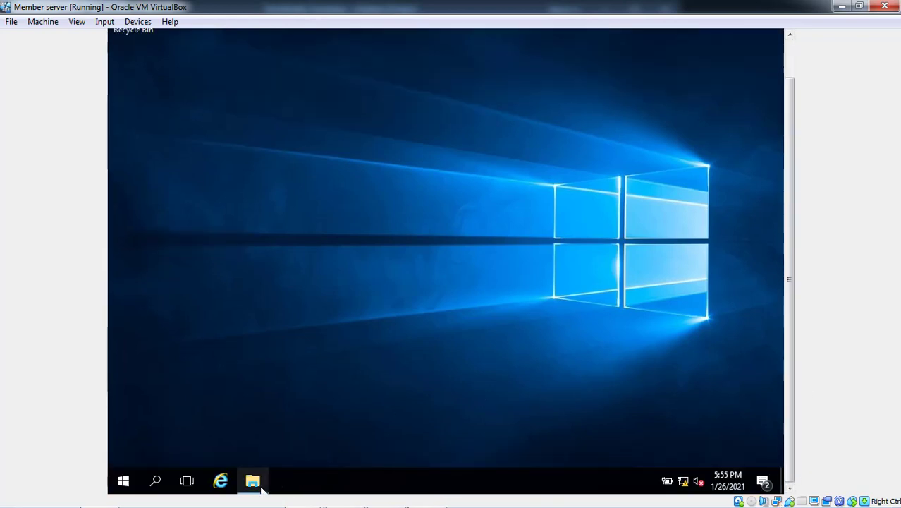
left_click(259, 485)
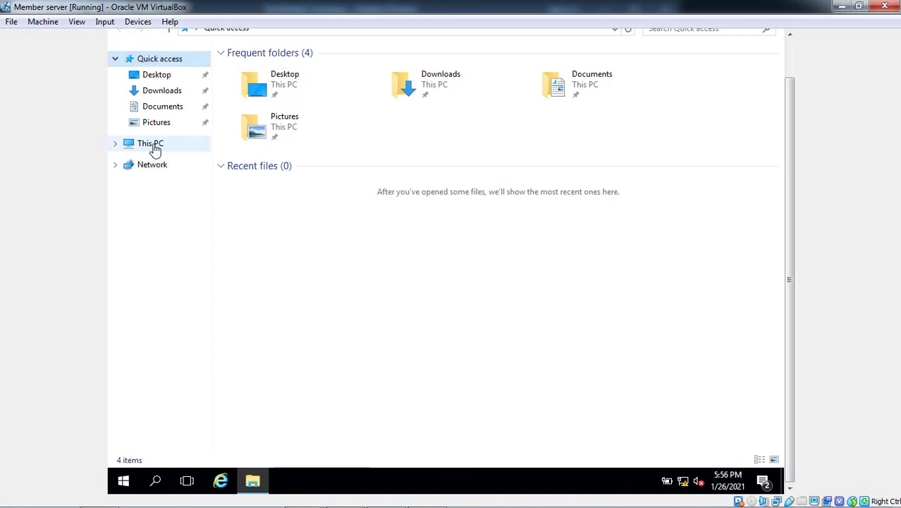
right_click(155, 145)
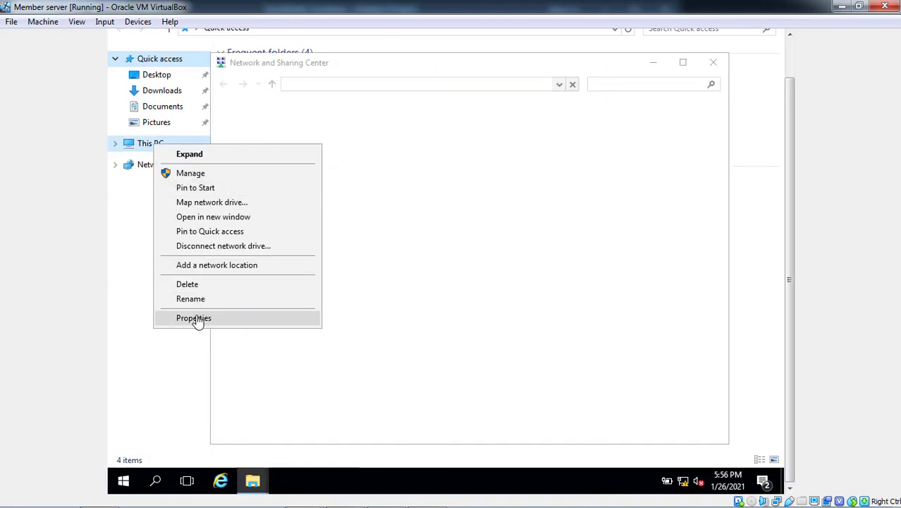
left_click(200, 318)
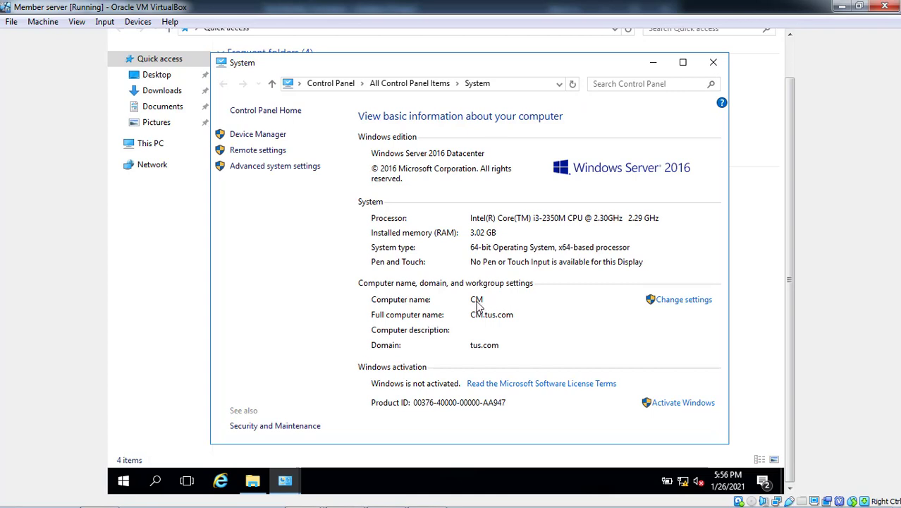
left_click(715, 64)
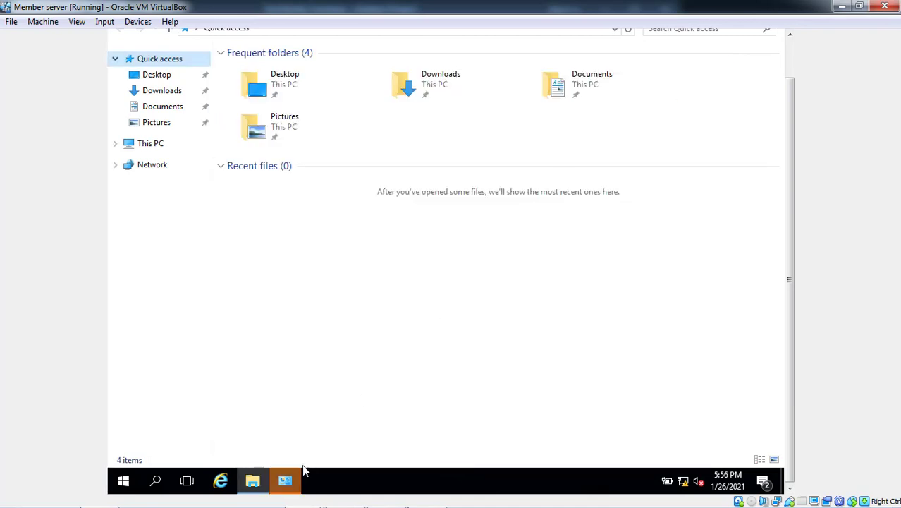
- Set the Ethernet adapter's IPv4 properties to Obtain an IP address and DNS server automatically
left_click(293, 482)
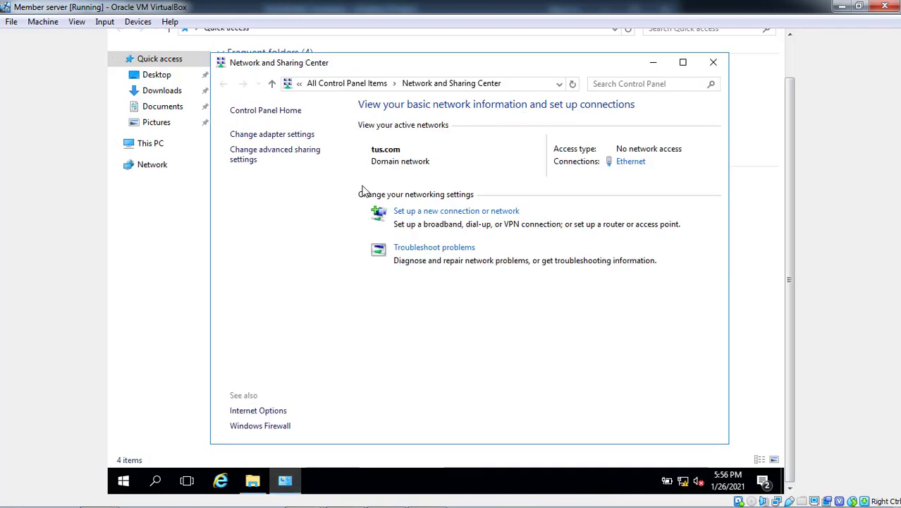
left_click(308, 135)
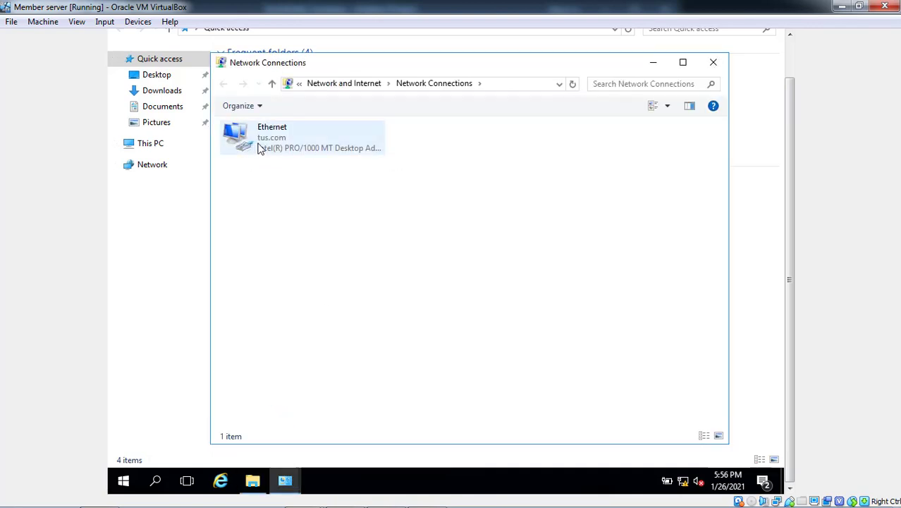
left_click(260, 147)
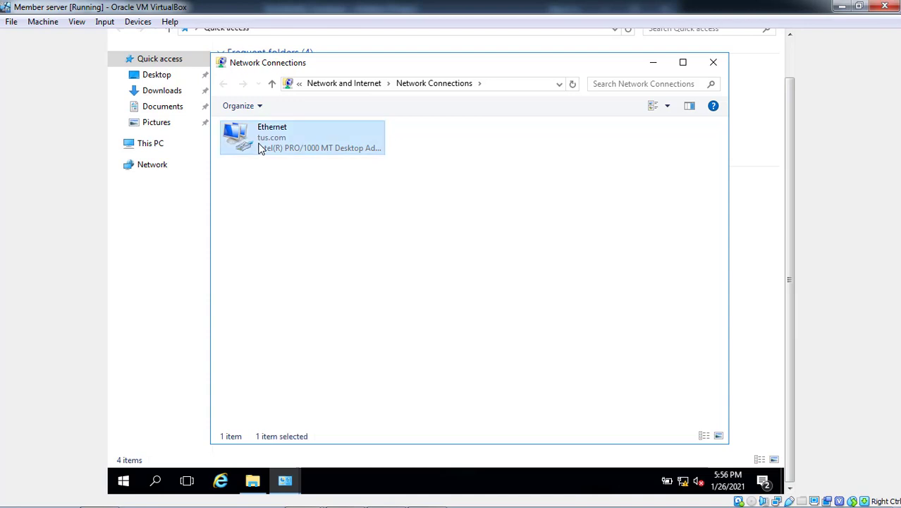
right_click(258, 145)
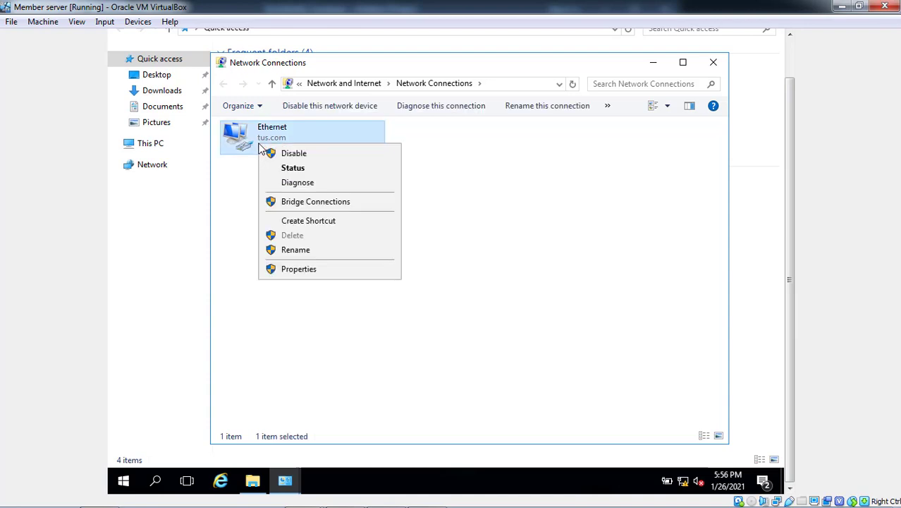
left_click(277, 272)
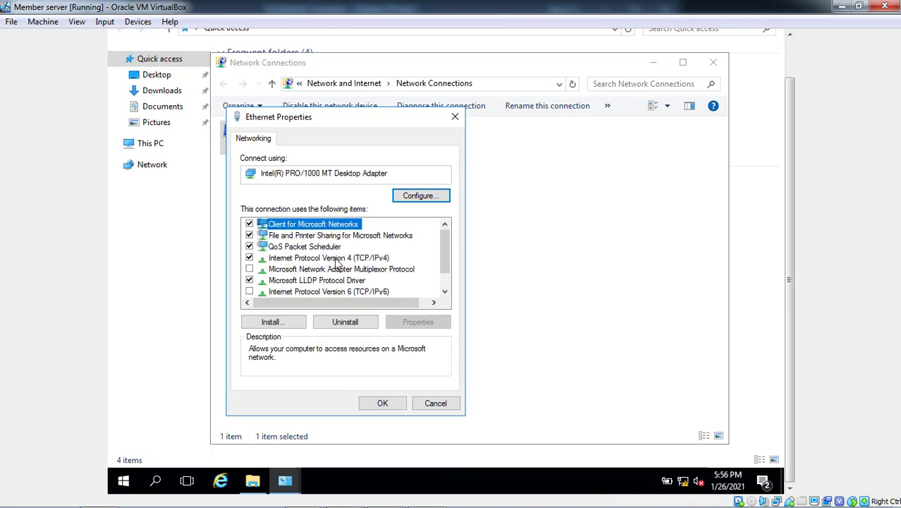
left_click(336, 258)
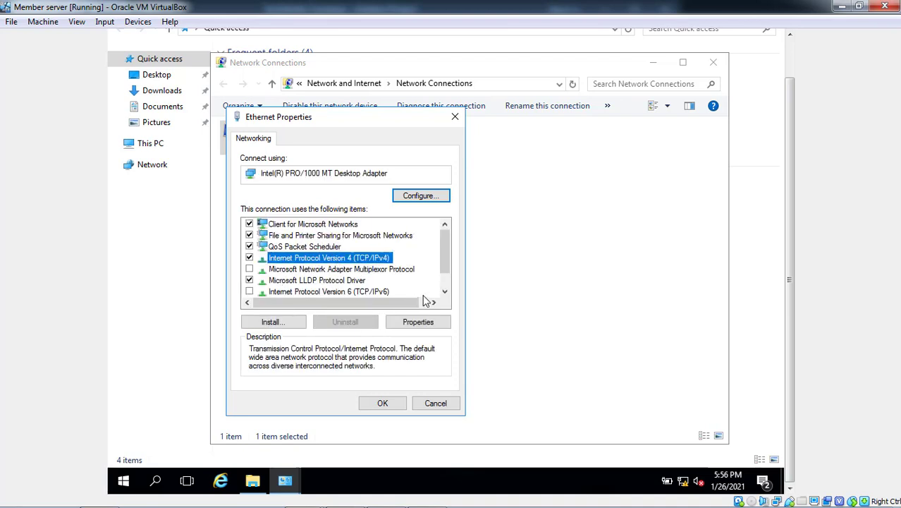
left_click(413, 322)
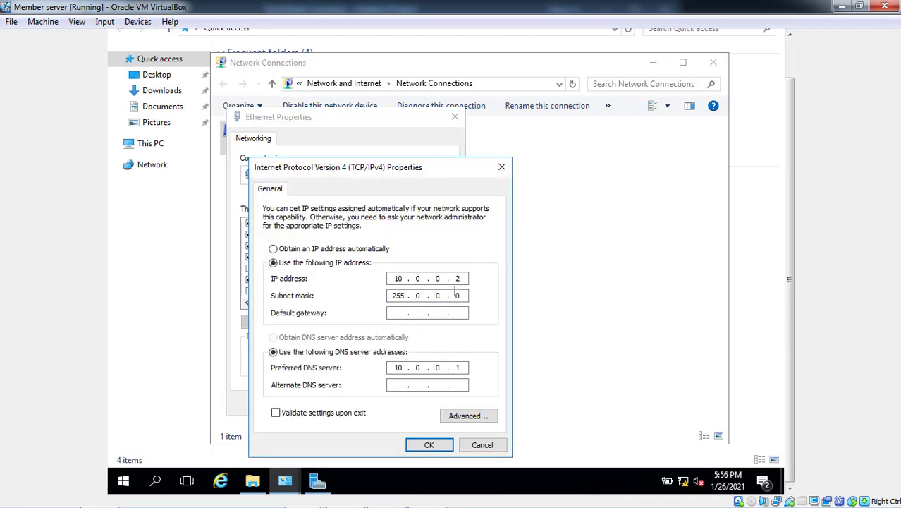
left_click(364, 253)
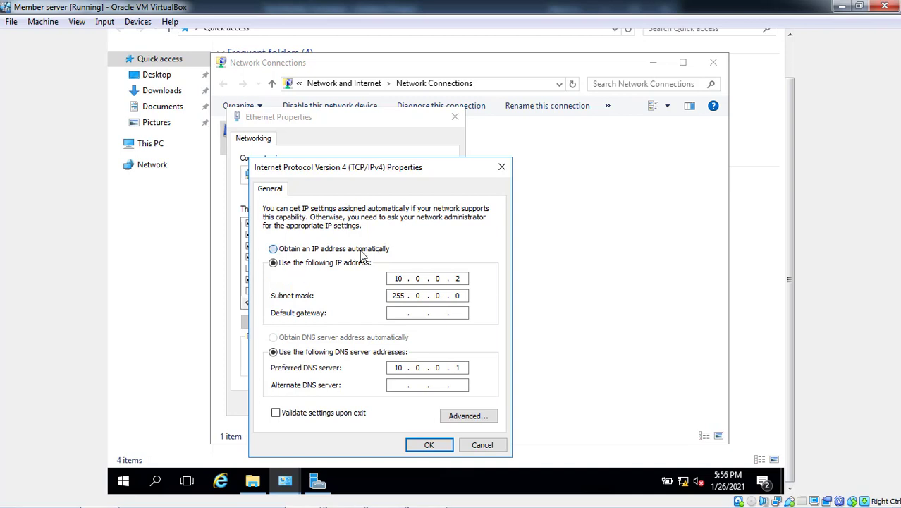
left_click(335, 338)
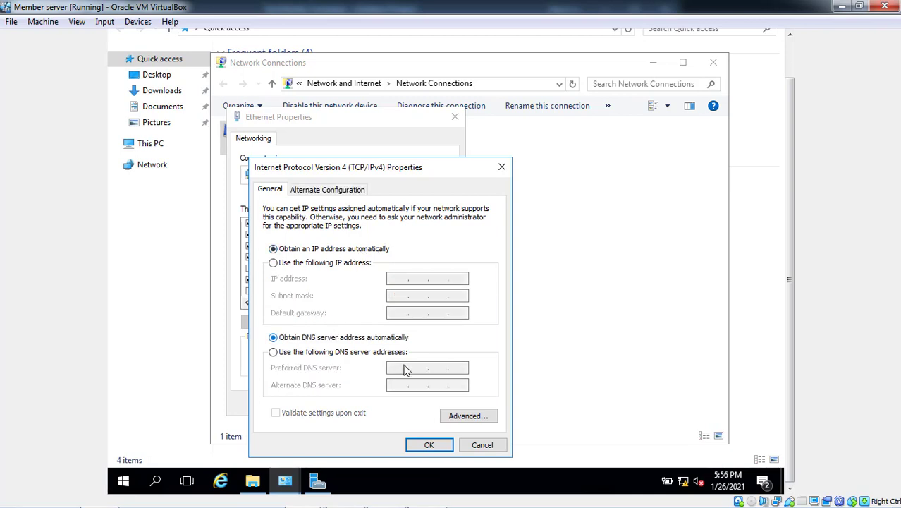
left_click(412, 445)
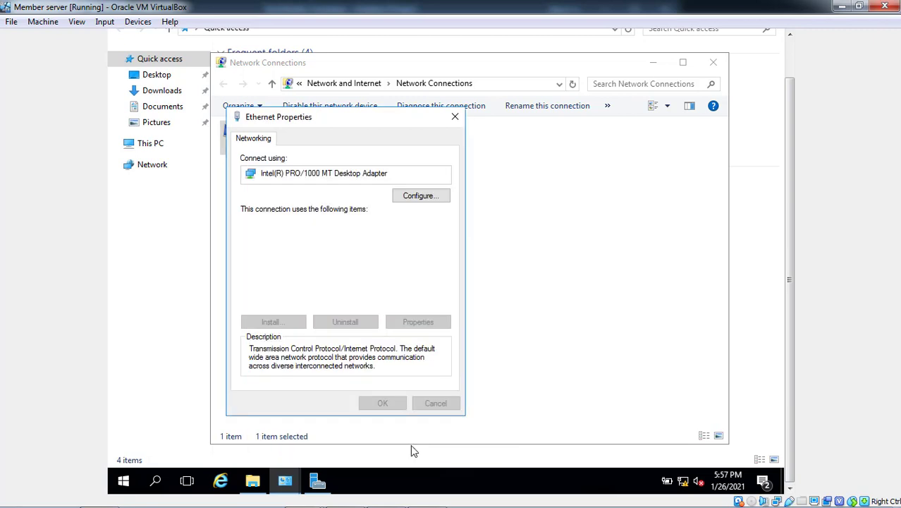
left_click(391, 404)
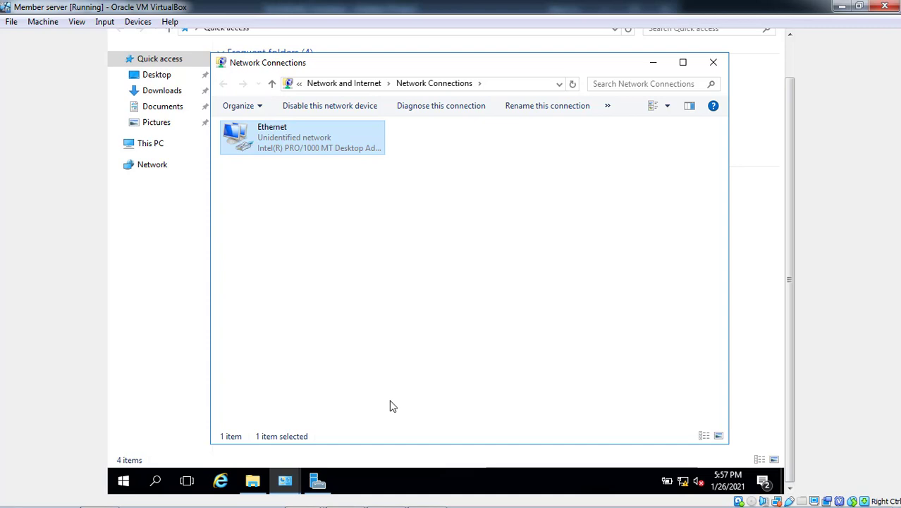
- Restart the Ethernet adapter by disabling and re-enabling it
right_click(300, 146)
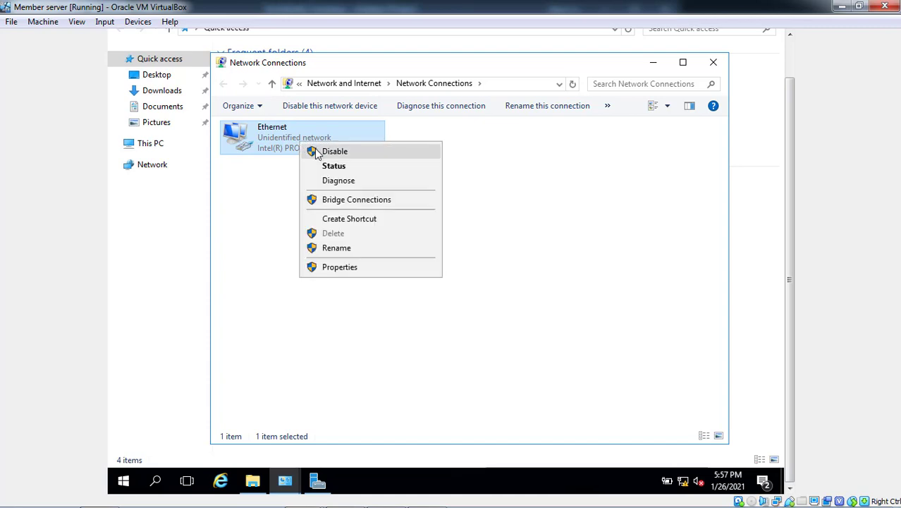
left_click(315, 148)
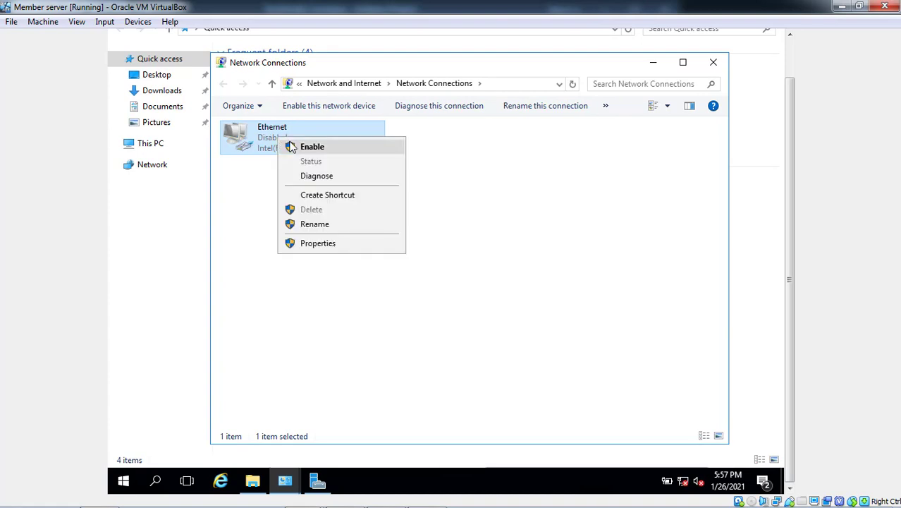
left_click(311, 146)
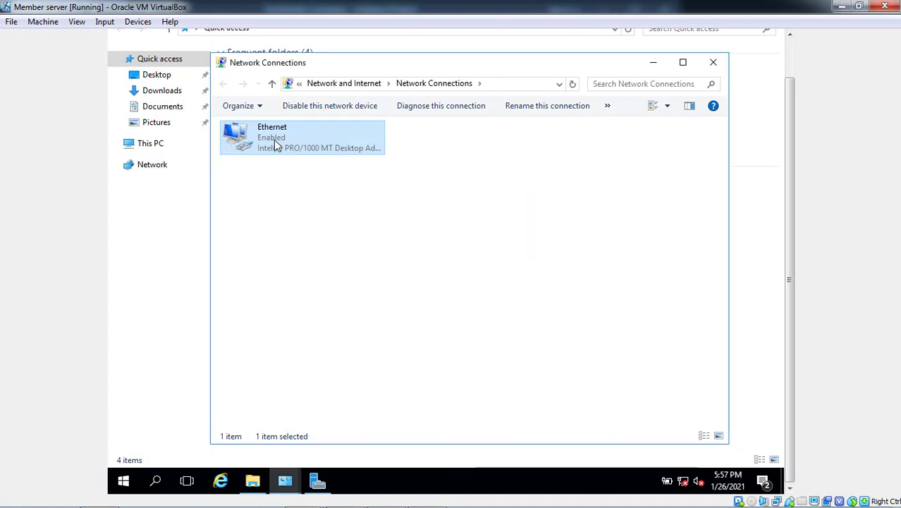
- Check the Ethernet connection details showing 10.0.0.101 leased from DHCP server 10.0.0.1, then close them
right_click(275, 141)
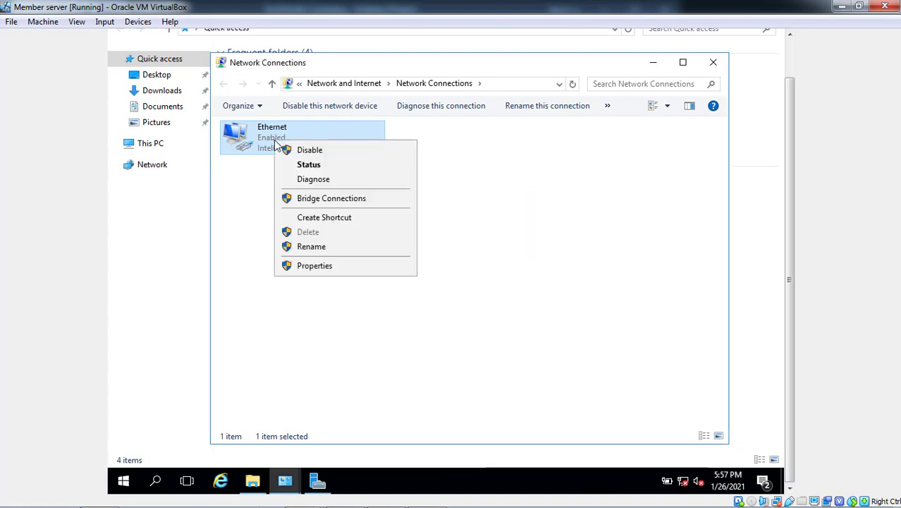
left_click(308, 164)
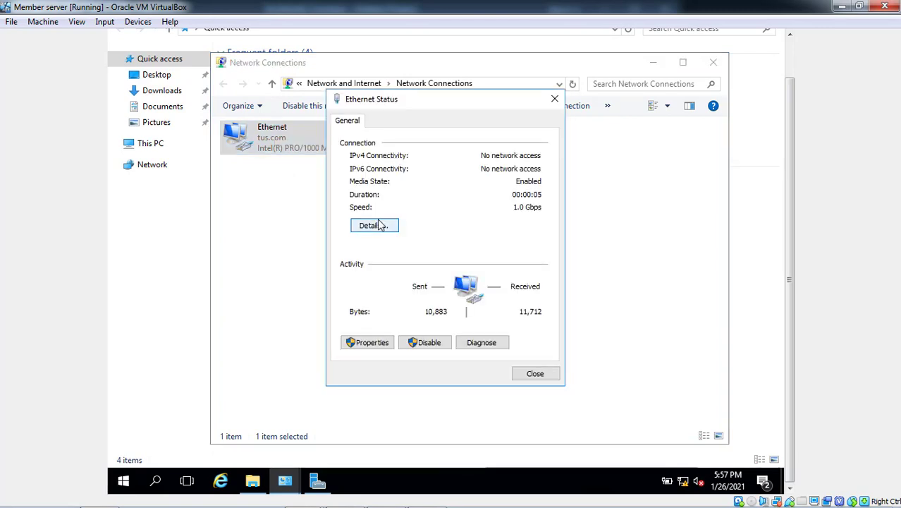
left_click(380, 225)
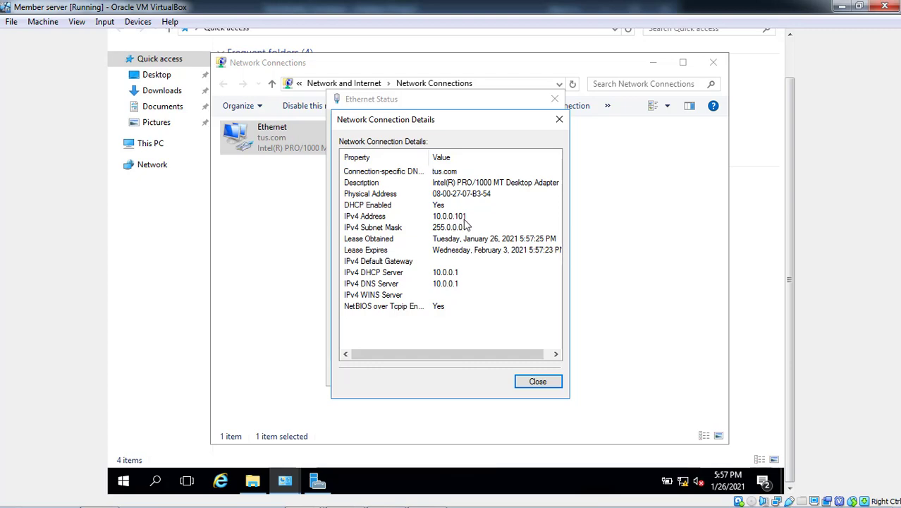
left_click(526, 380)
left_click(525, 379)
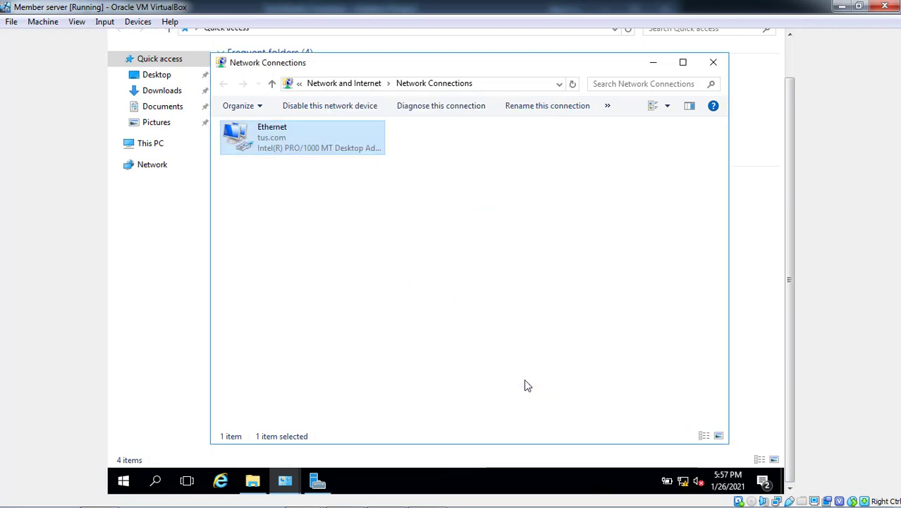
- Close the member server's Network Connections window
left_click(525, 379)
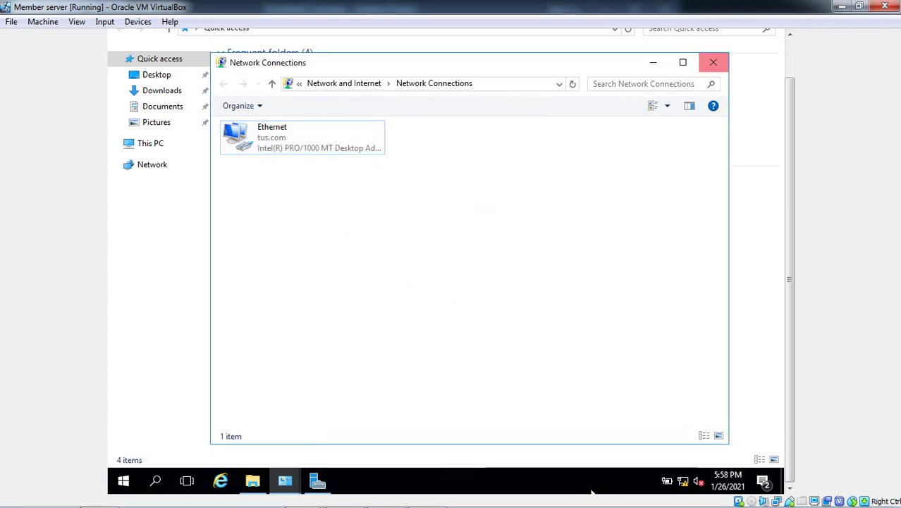
mouse_move(352, 504)
left_click(427, 495)
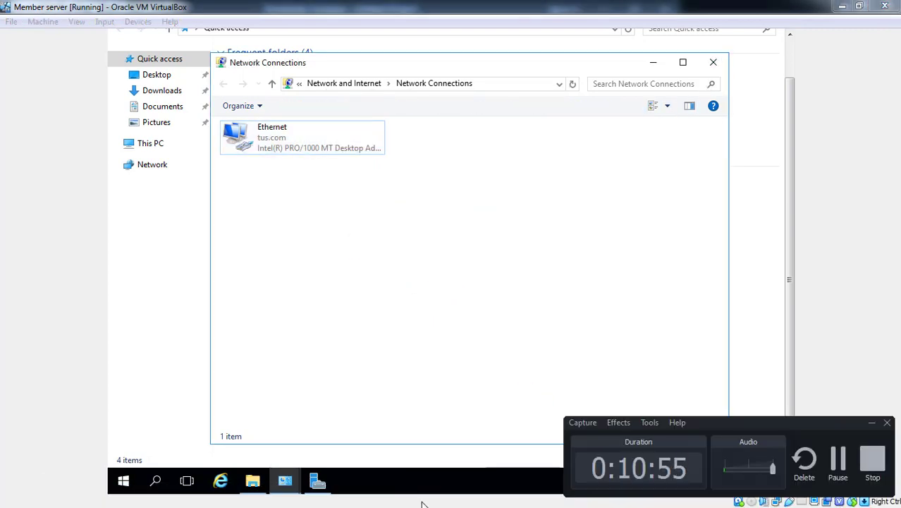
left_click(713, 62)
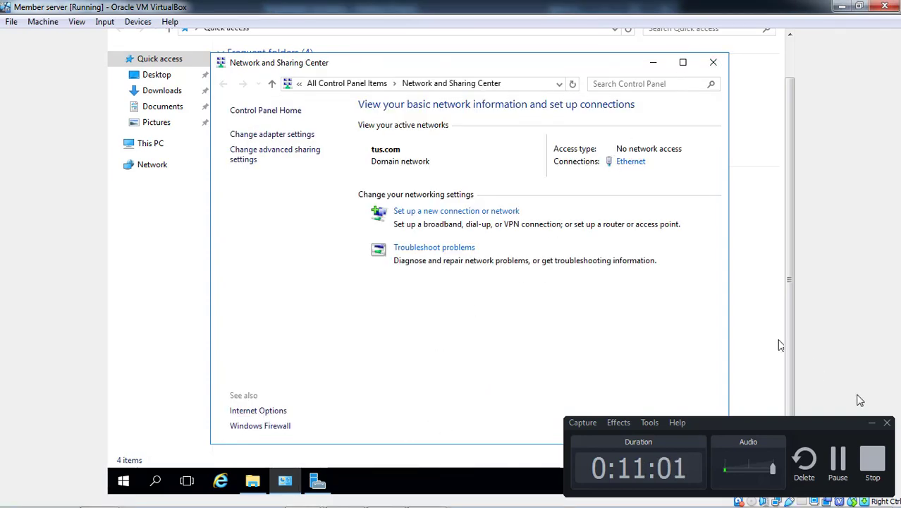
left_click(869, 423)
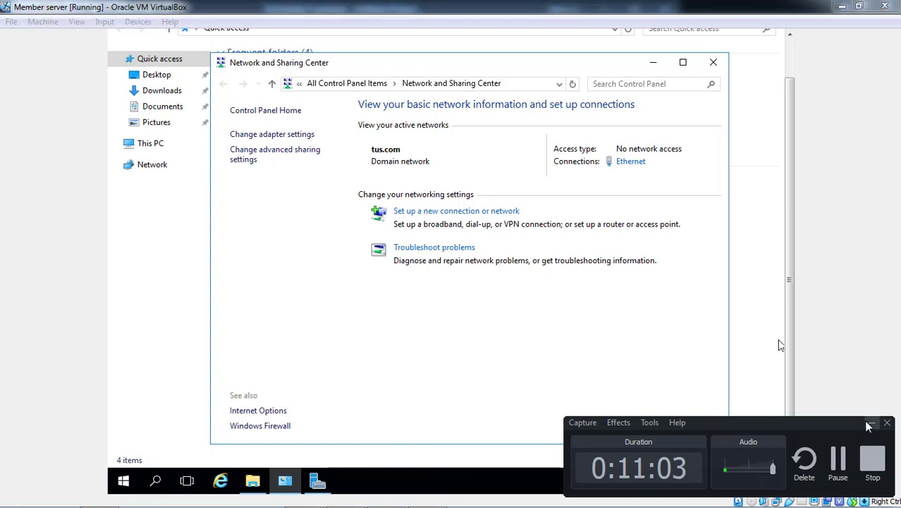
- Switch to the DHCP server VM and show Reservations under Scope [10.0.0.0]
mouse_move(306, 500)
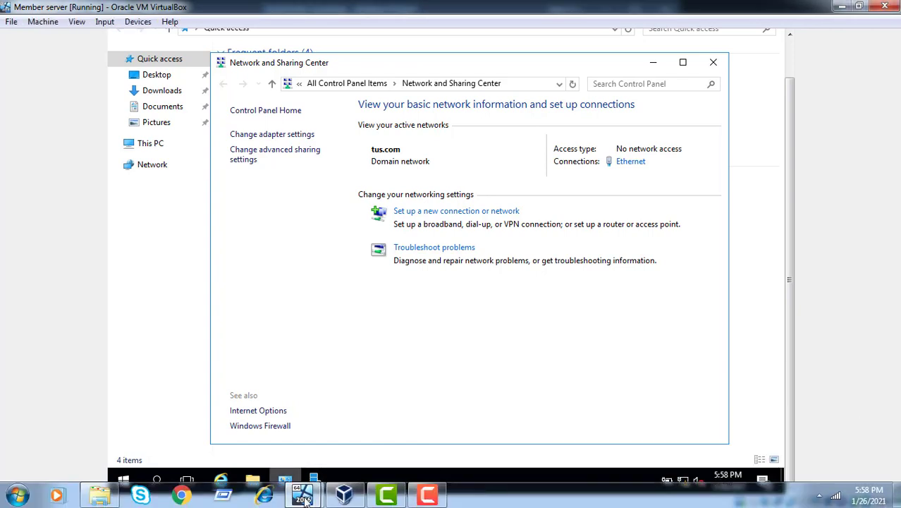
left_click(306, 500)
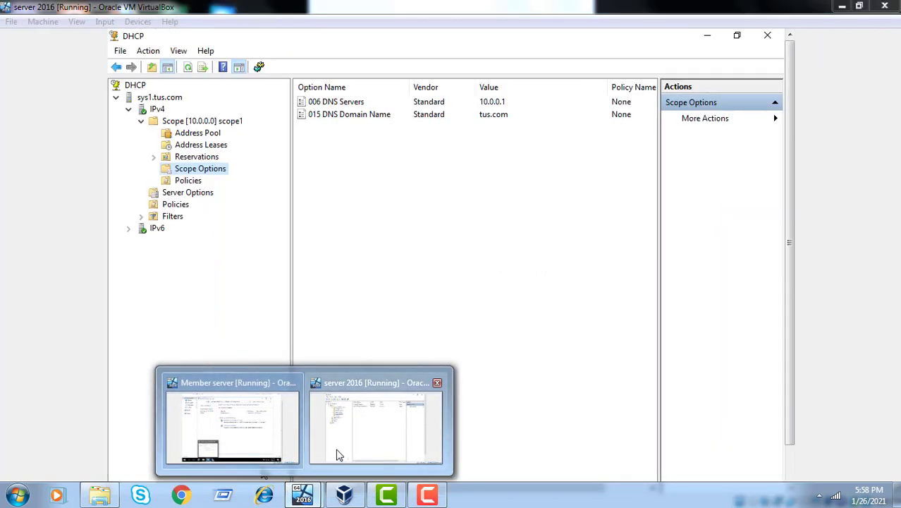
left_click(337, 454)
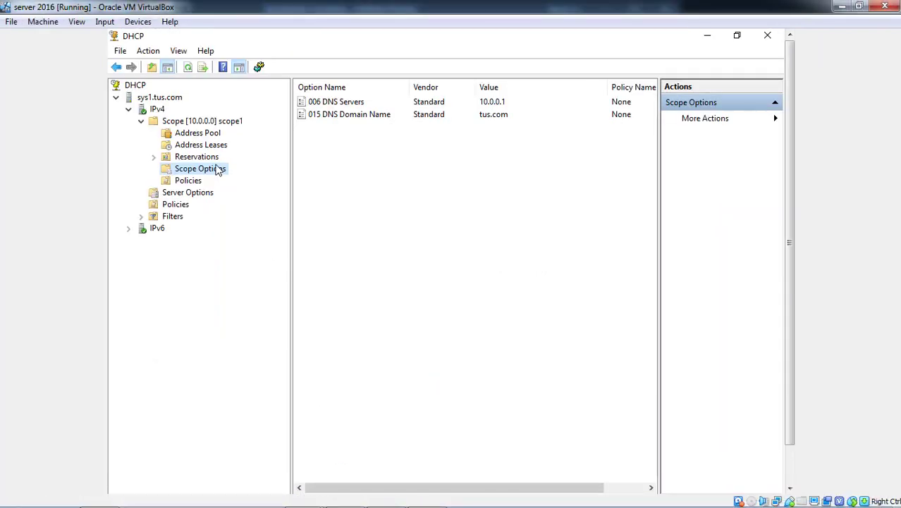
left_click(181, 162)
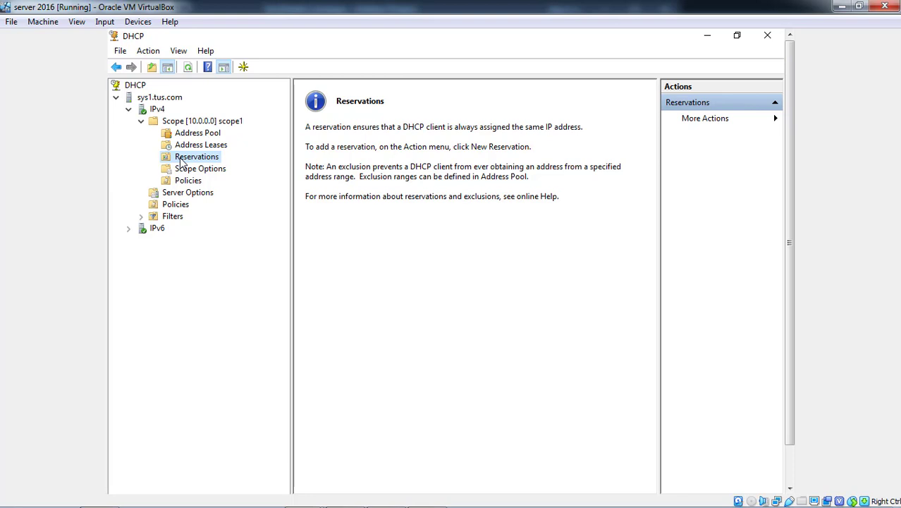
- Start a New Reservation named CM with IP address 10.0.0.101, placing the cursor in the MAC address field
right_click(181, 160)
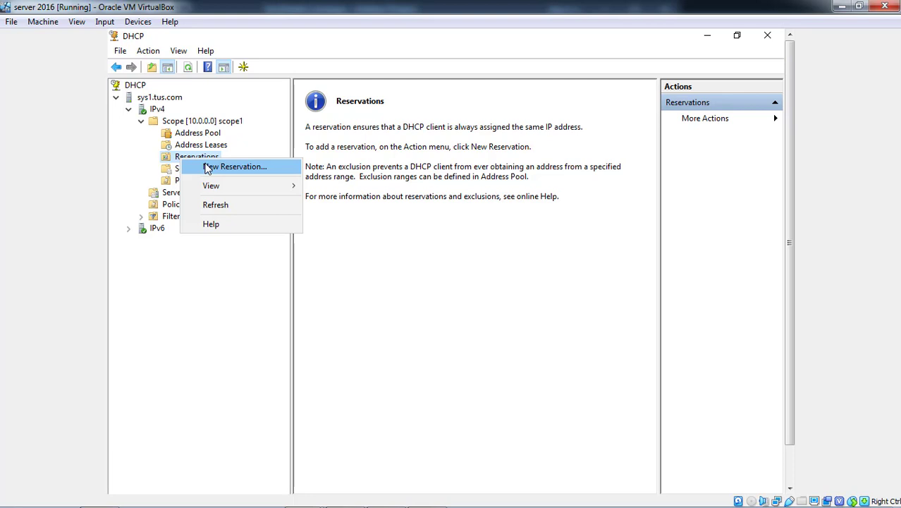
left_click(207, 167)
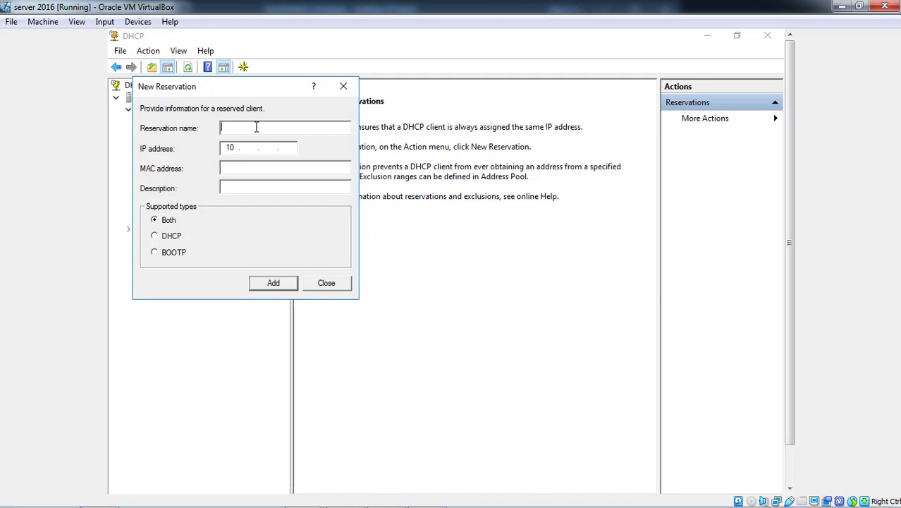
type("C")
type("M")
type(". 0 ")
type(". 0 . ")
type("101")
left_click(241, 167)
left_click(243, 166)
mouse_move(342, 503)
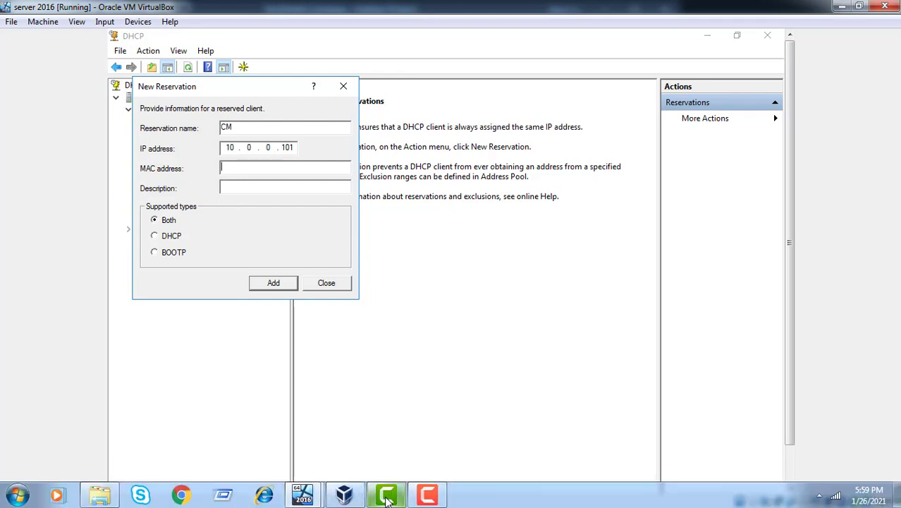
- Run getmac in a Command Prompt on the member server to show MAC 08-00-27-07-B3-54, then restore down its window
mouse_move(303, 498)
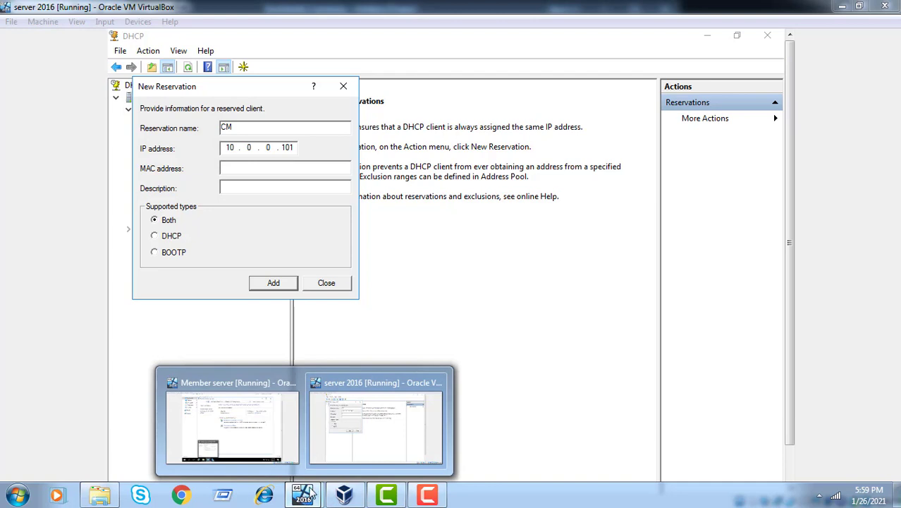
left_click(275, 441)
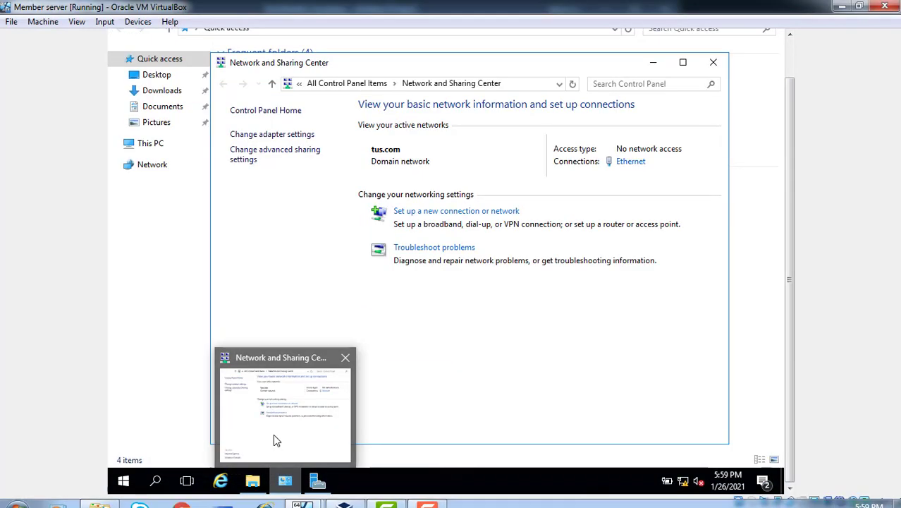
left_click(538, 84)
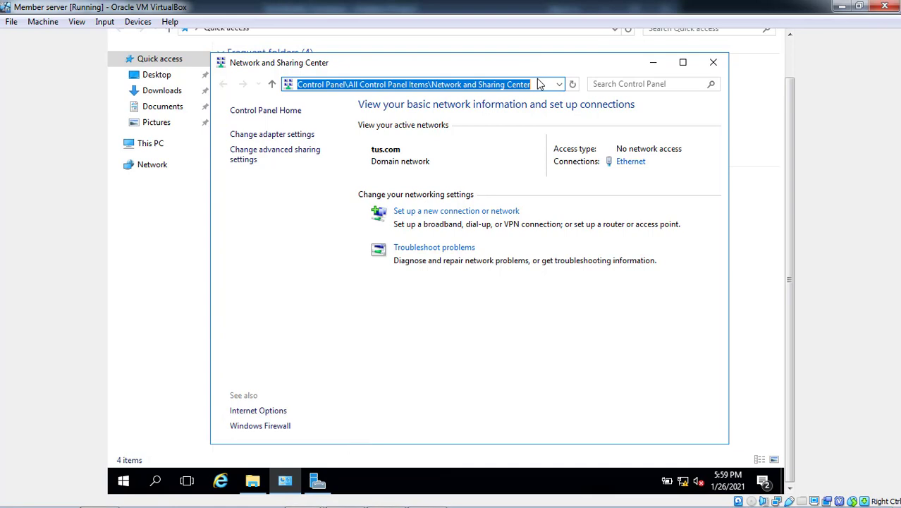
type("cmd")
key("Return")
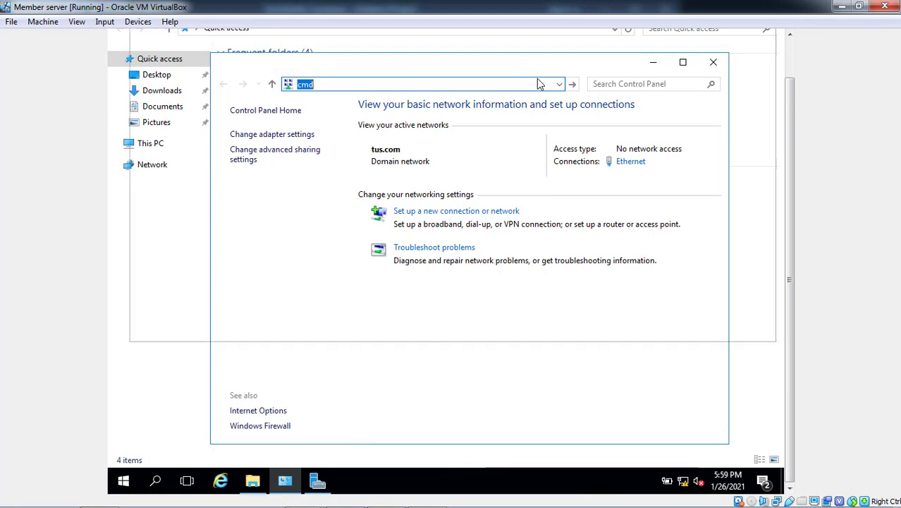
type("getmac")
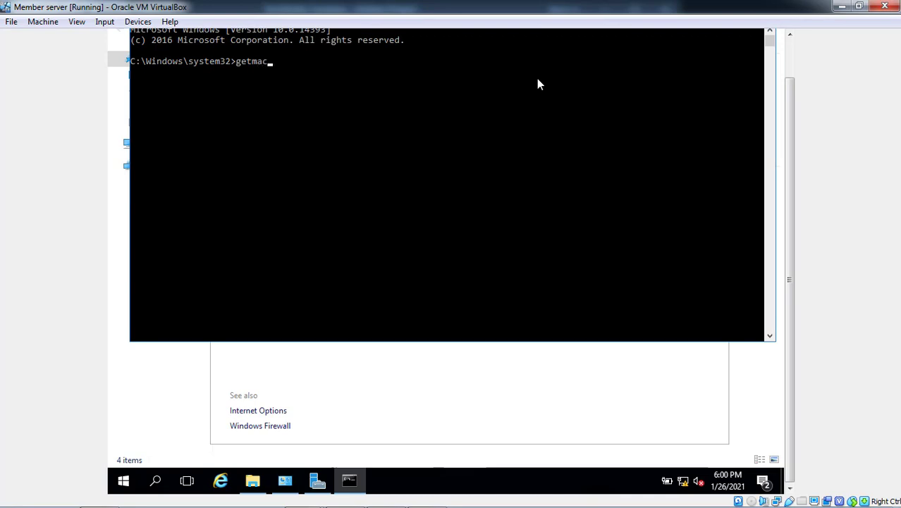
key("Return")
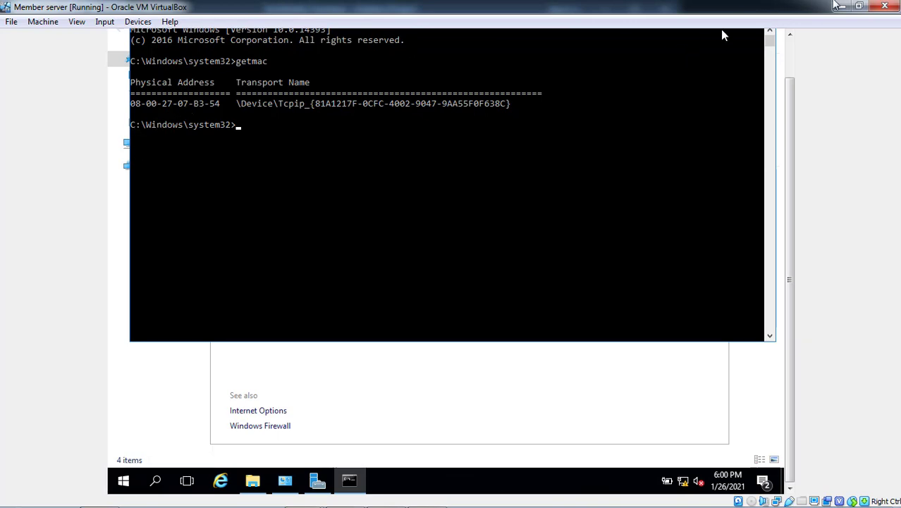
left_click(859, 7)
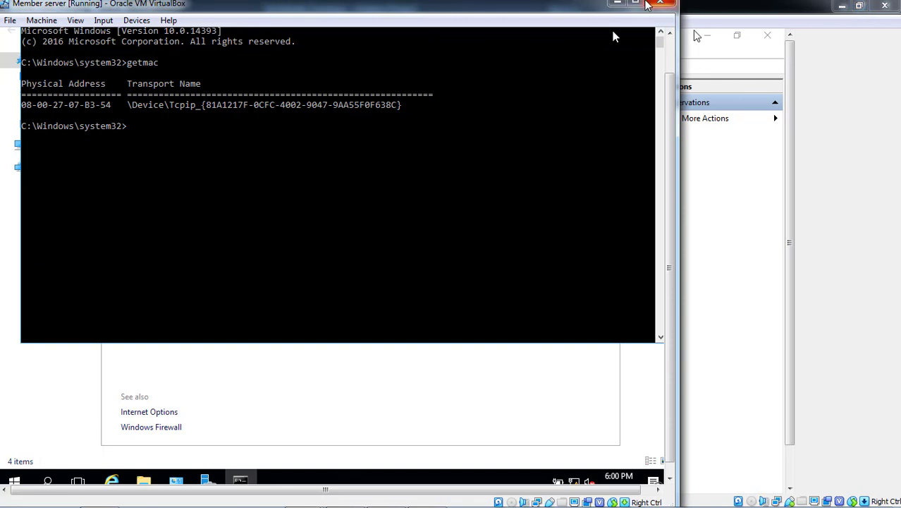
- Move the member server window aside and begin the reservation's MAC address with 08-00
left_click_drag(544, 10, 898, 168)
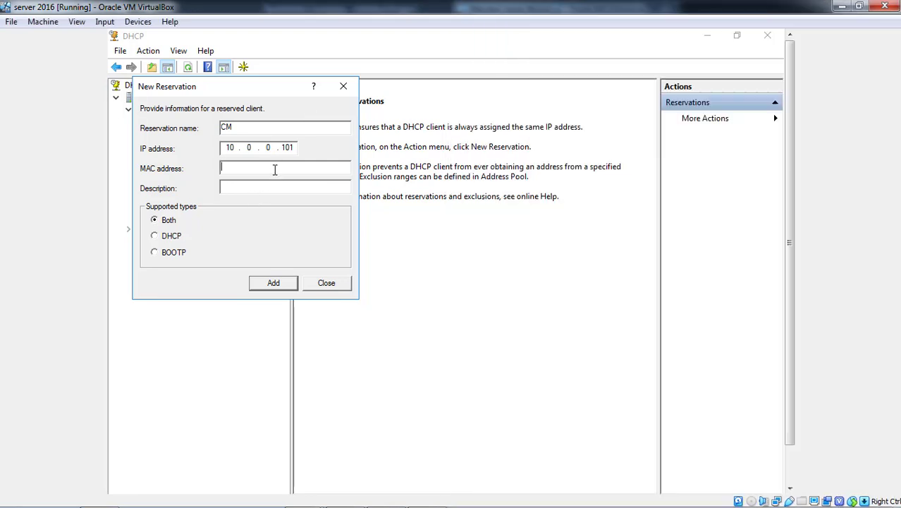
left_click(275, 169)
key("alt+Tab")
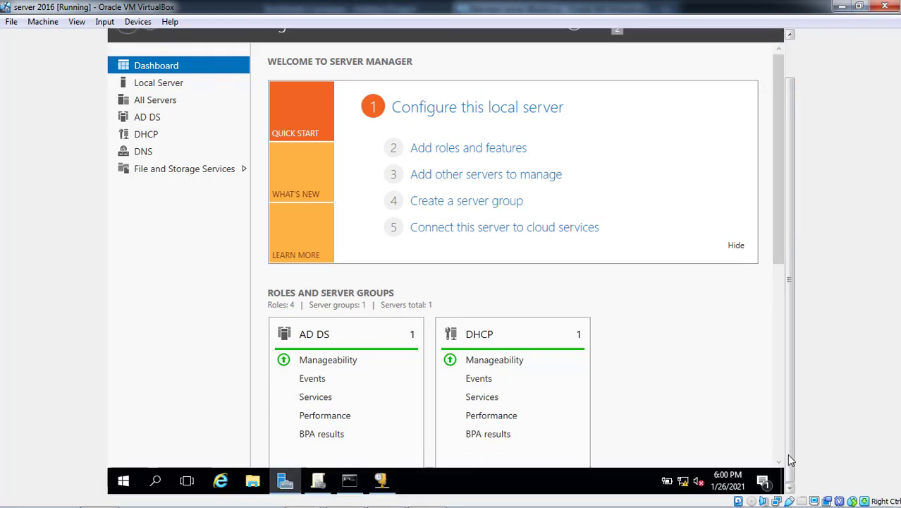
left_click(382, 480)
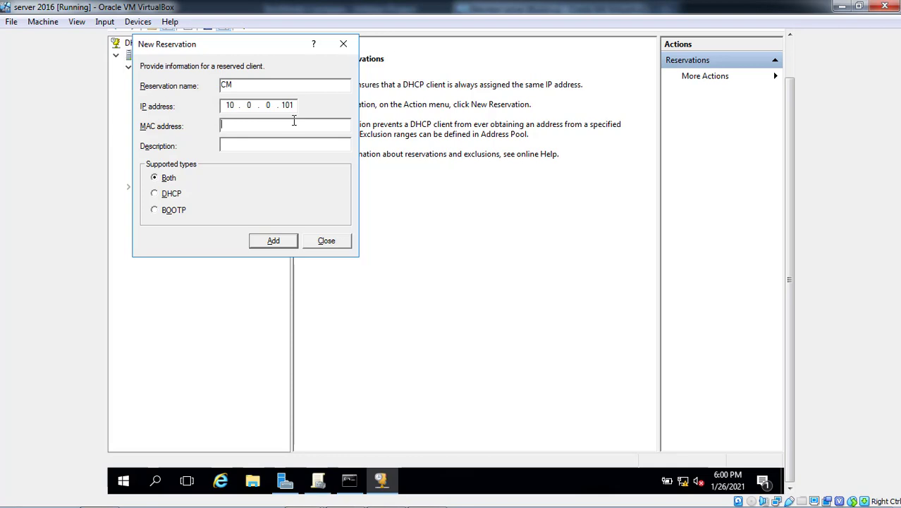
type("00-")
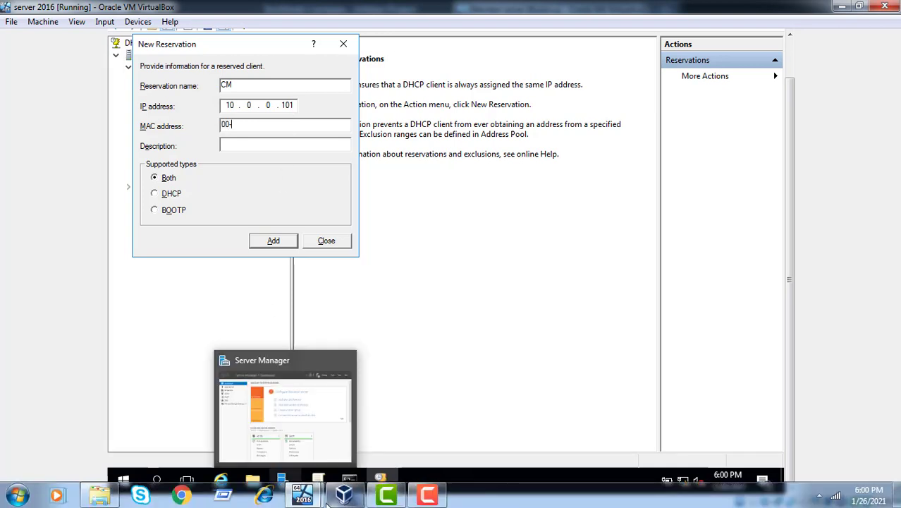
mouse_move(344, 496)
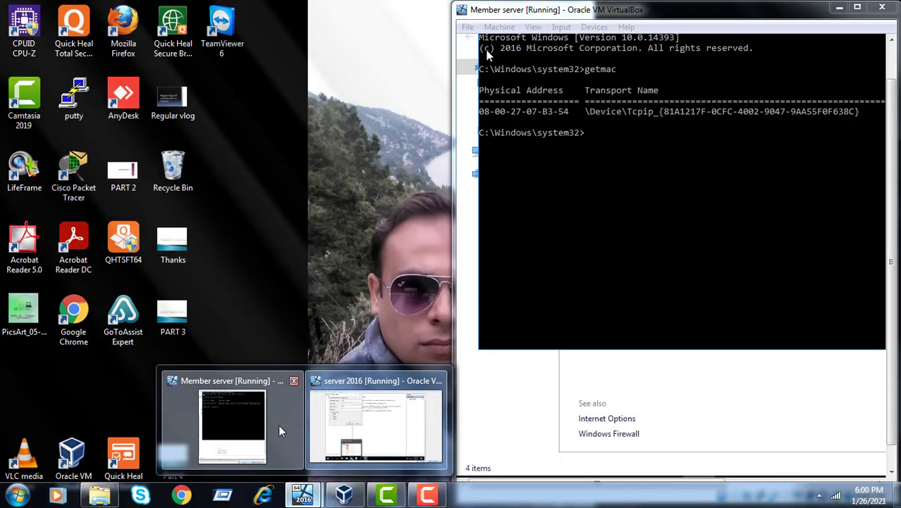
left_click(278, 424)
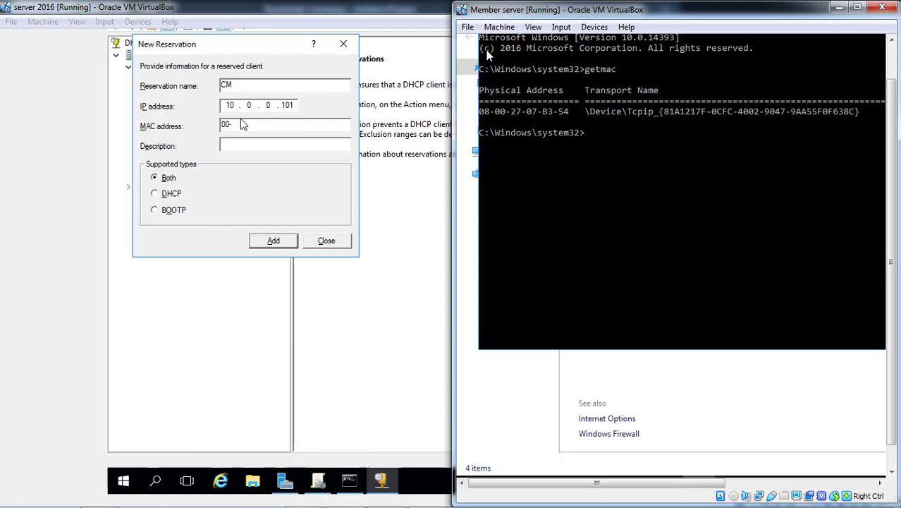
left_click(242, 125)
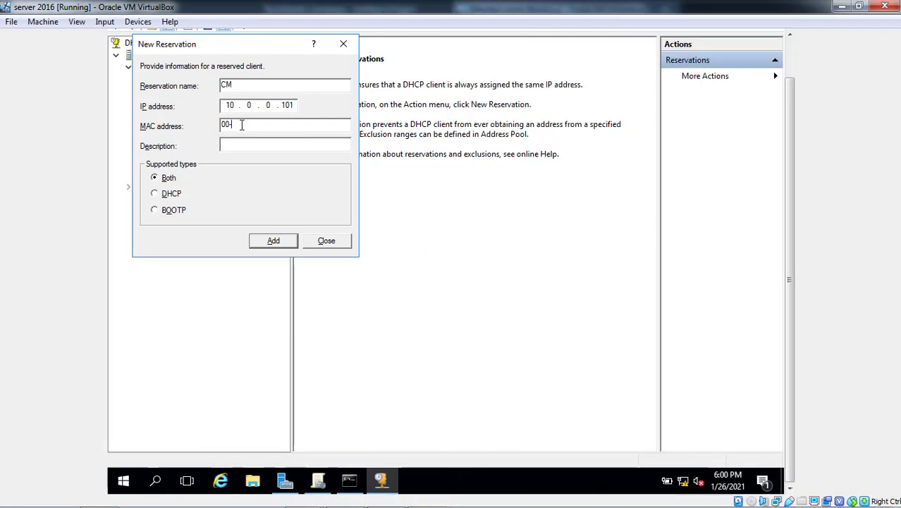
type("08-00")
- Complete the MAC address with -27-07-B3-54, checking the getmac output between parts
mouse_move(198, 506)
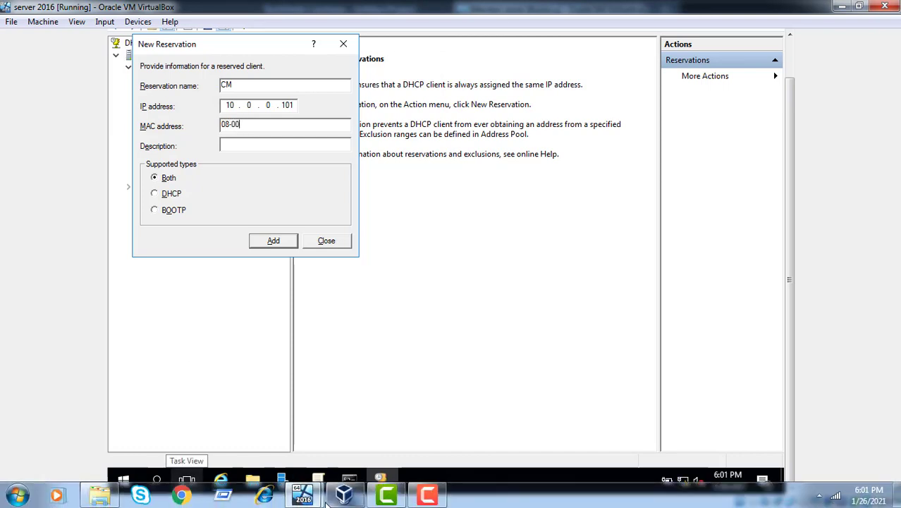
mouse_move(338, 497)
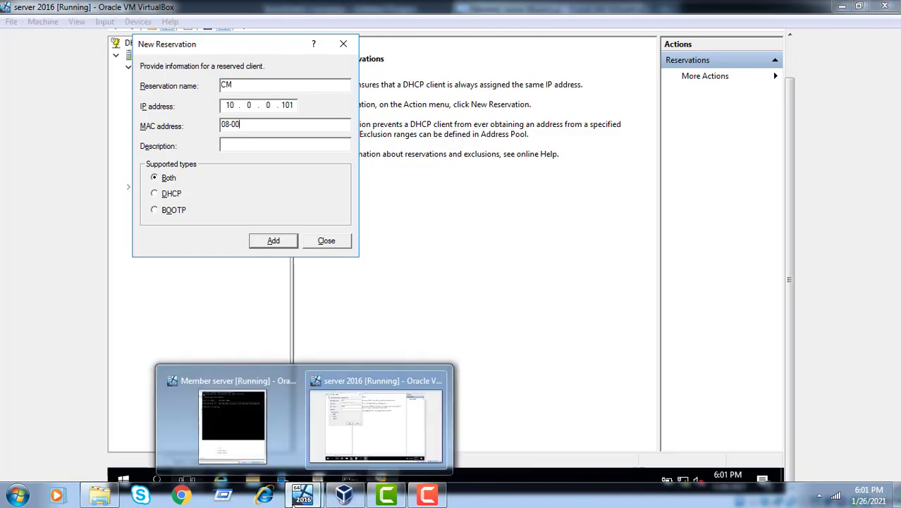
left_click(246, 433)
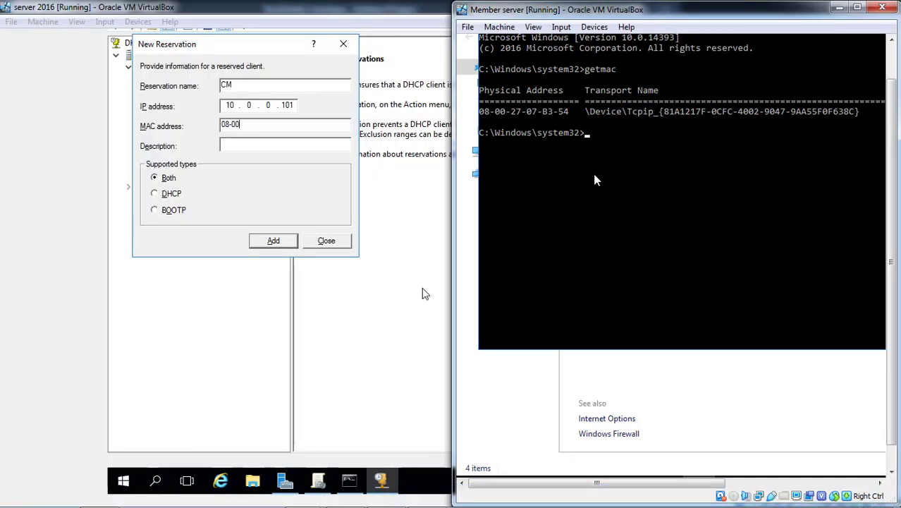
left_click(299, 124)
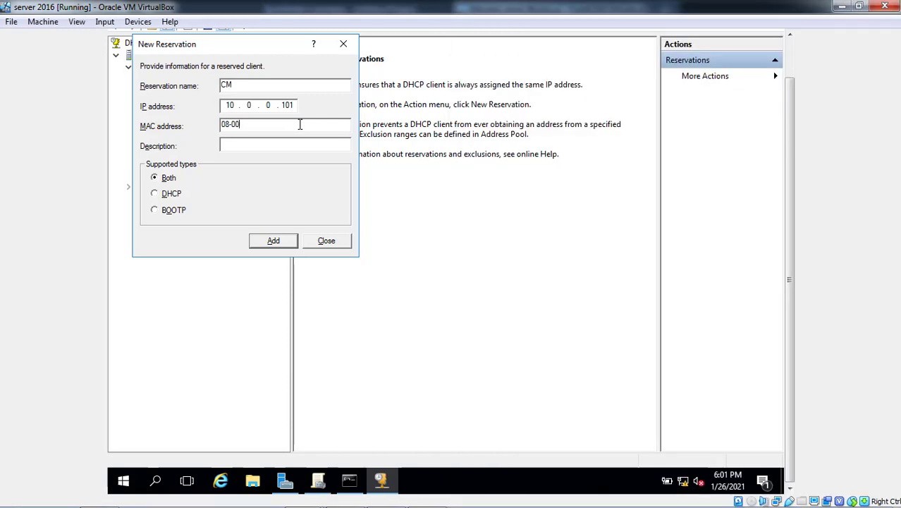
type("-27-")
mouse_move(305, 497)
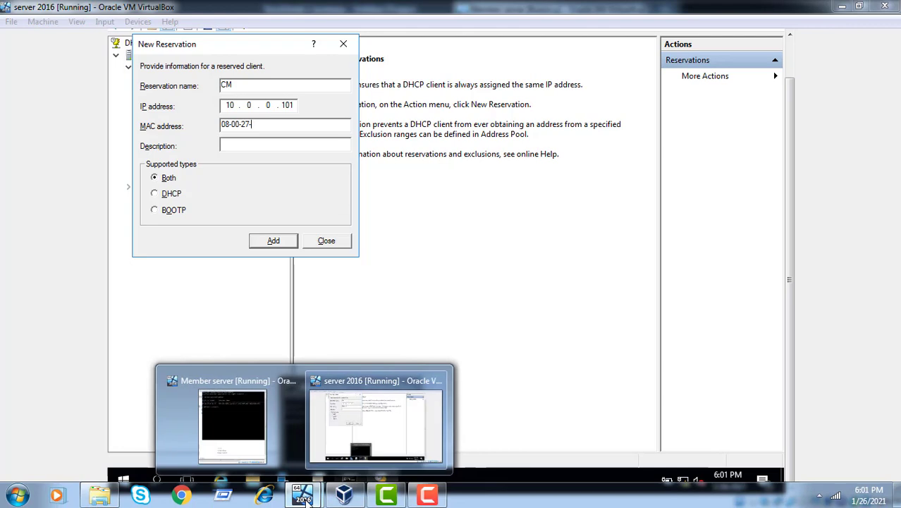
left_click(254, 447)
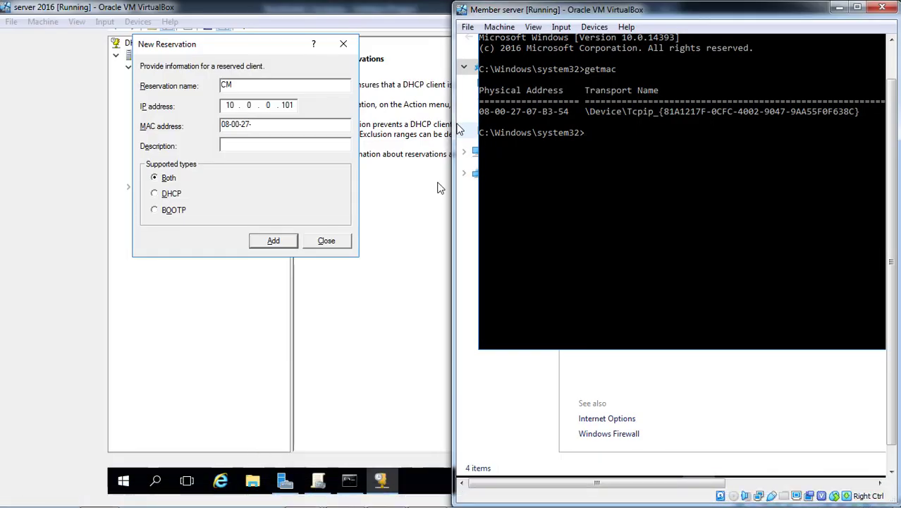
left_click(282, 124)
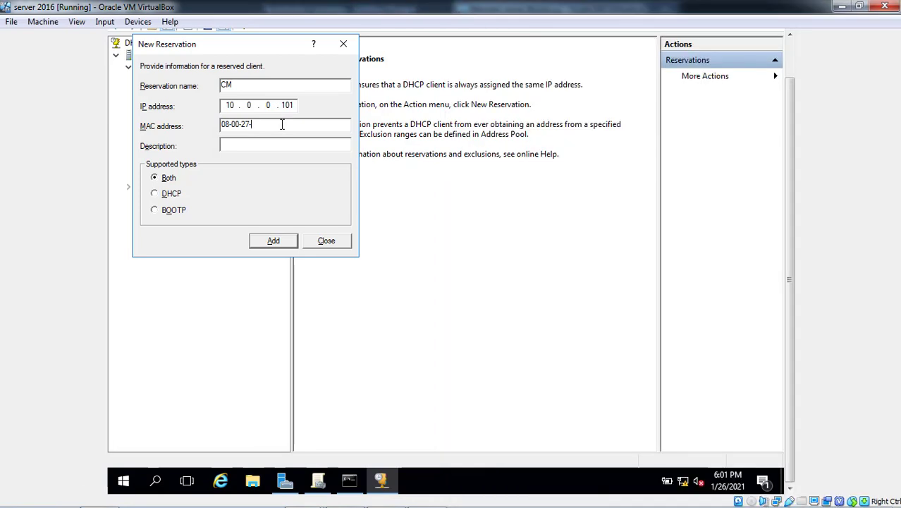
type("07-")
mouse_move(302, 498)
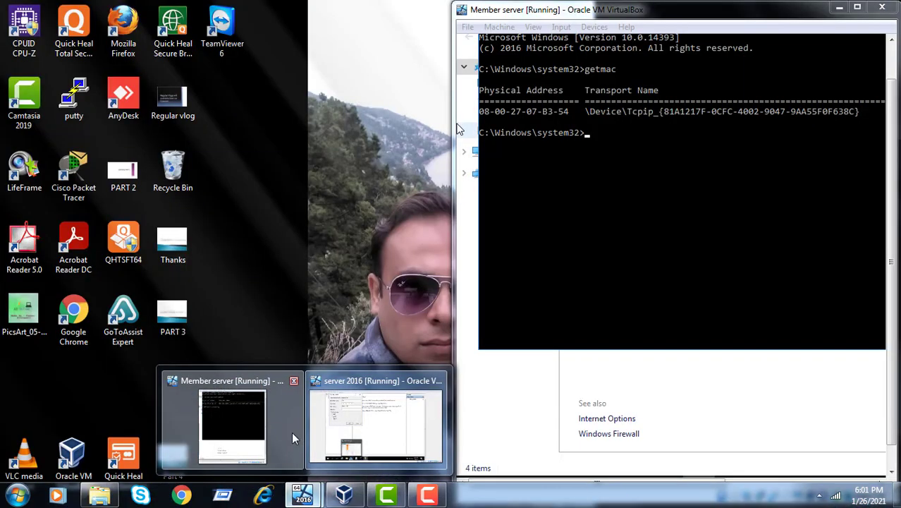
left_click(292, 438)
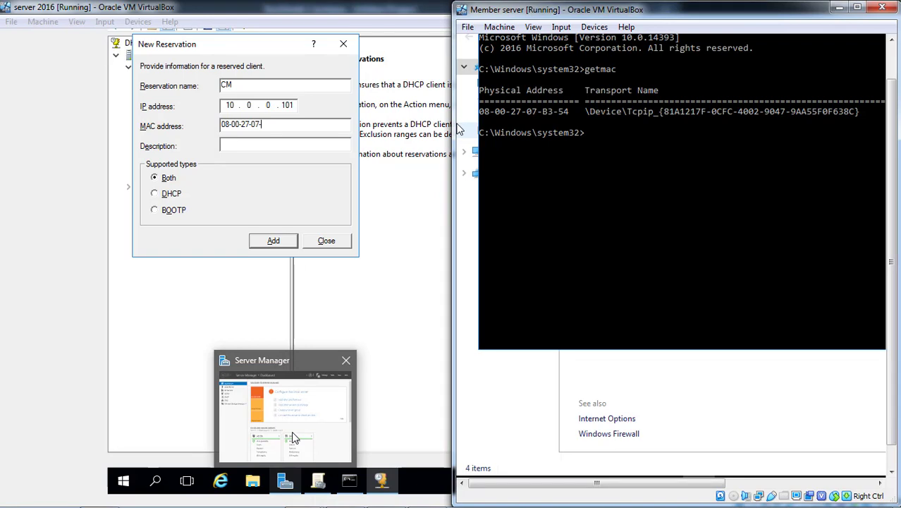
left_click(294, 124)
type("b")
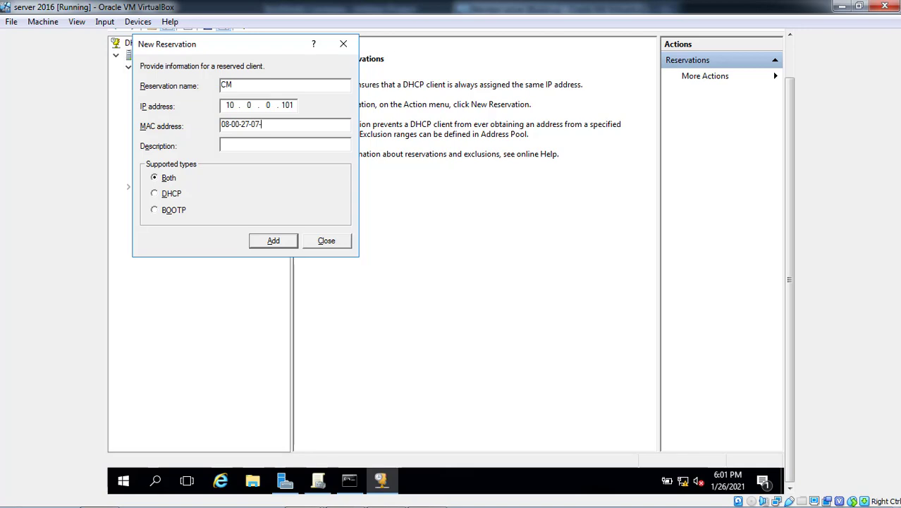
type("B3-54")
- Bring the member server's console back to the front and maximize it
mouse_move(350, 498)
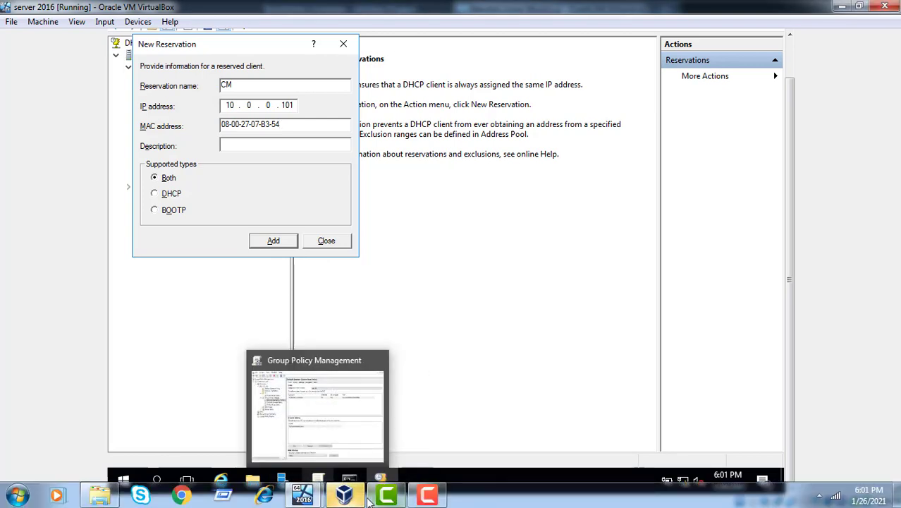
left_click(308, 501)
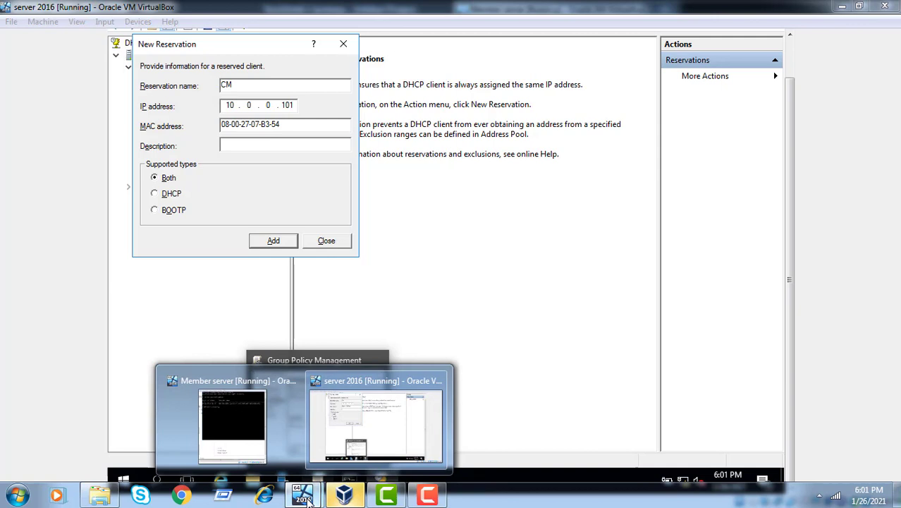
left_click(416, 418)
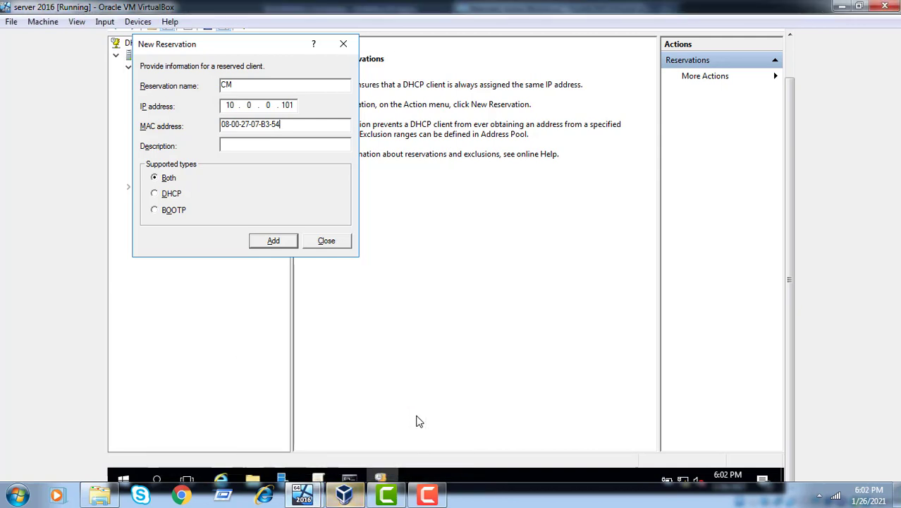
left_click(303, 496)
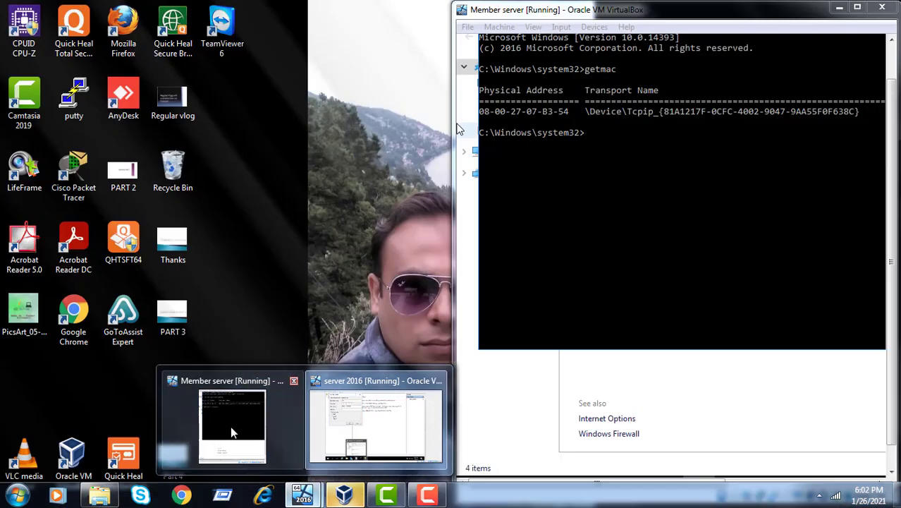
left_click(233, 431)
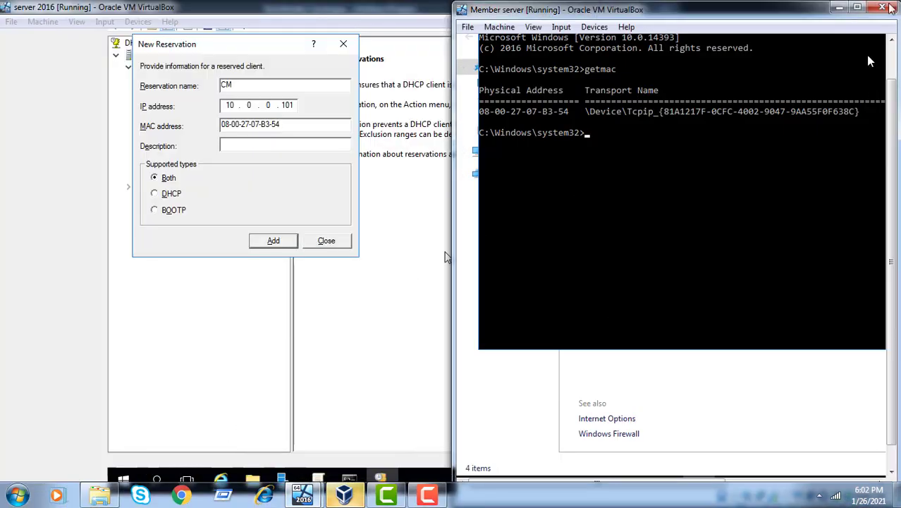
left_click(858, 9)
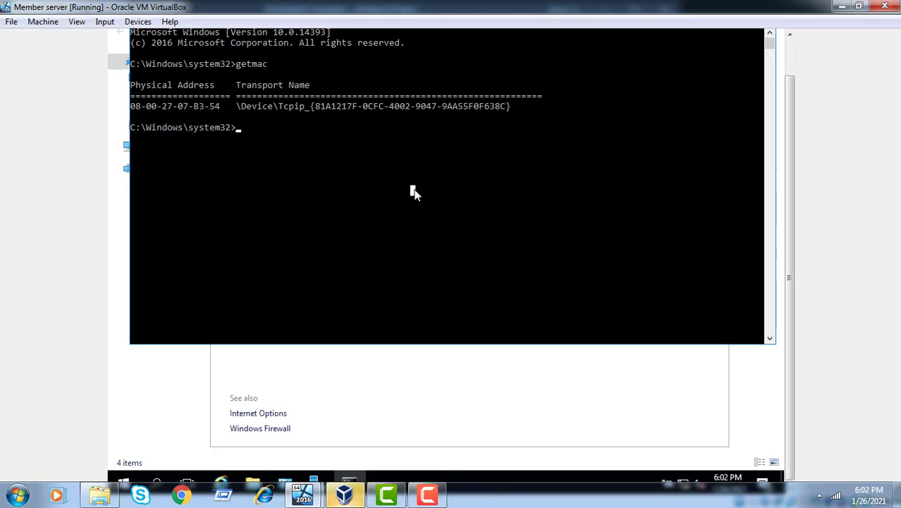
- Run ipconfig on the member server to confirm IPv4 10.0.0.101, then minimize its VM window
type("ipconfig")
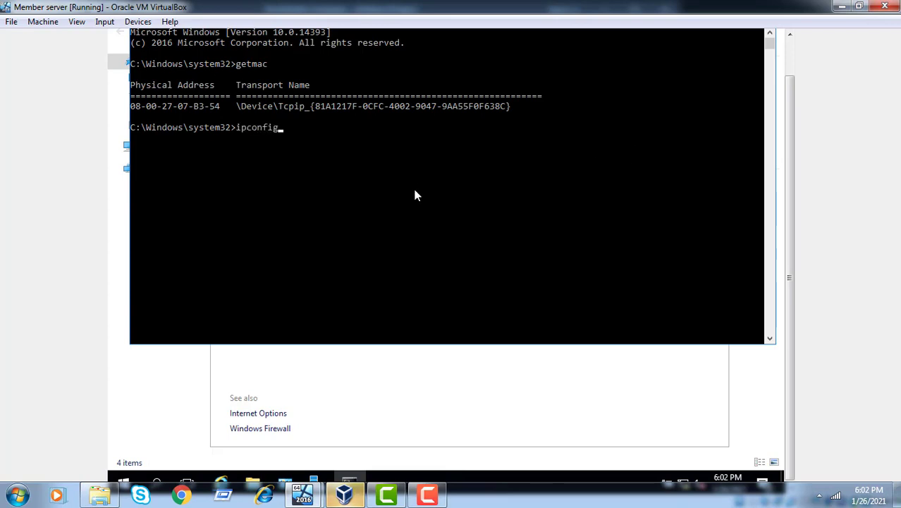
key("Return")
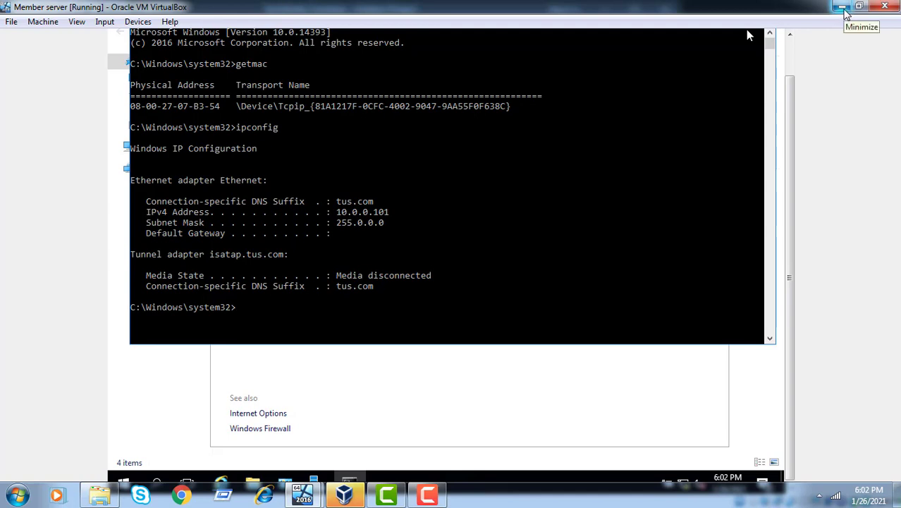
left_click(844, 8)
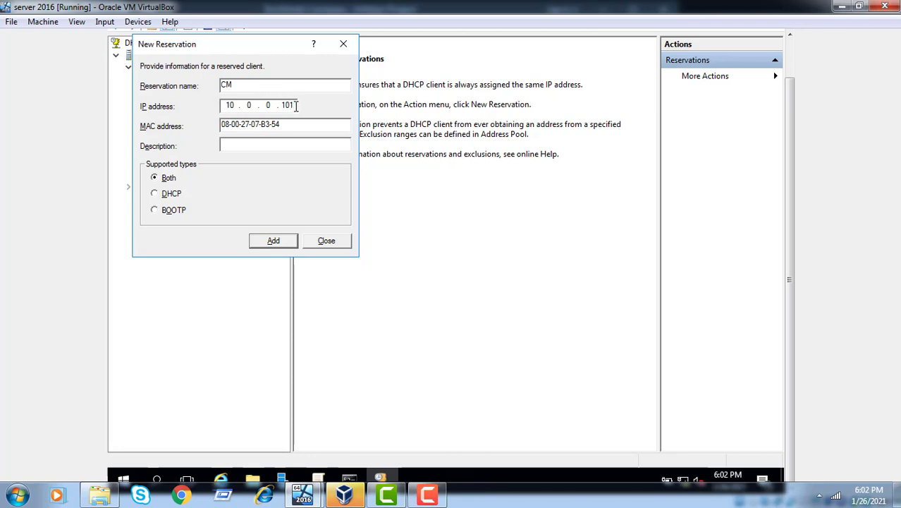
- Change the reservation's IP to 10.0.0.102, add the CM reservation and close the dialog
key("BackSpace")
type("2")
left_click(272, 242)
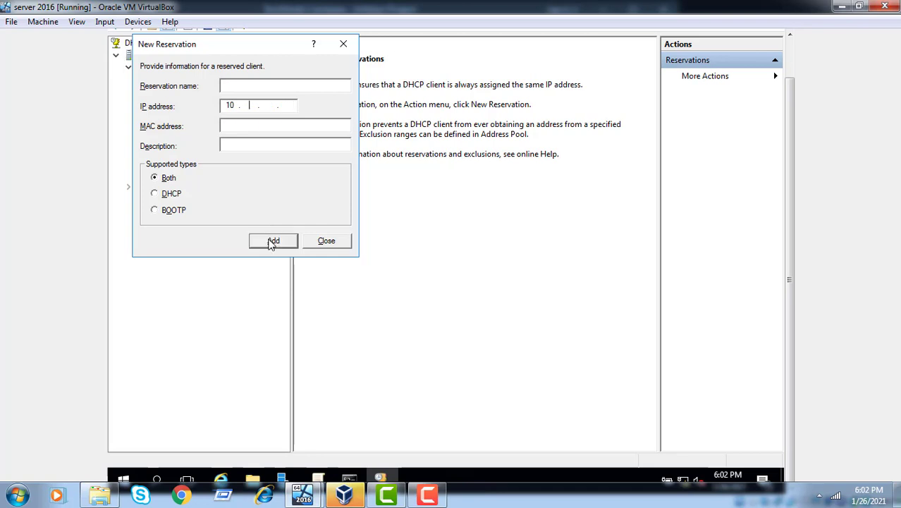
left_click(328, 241)
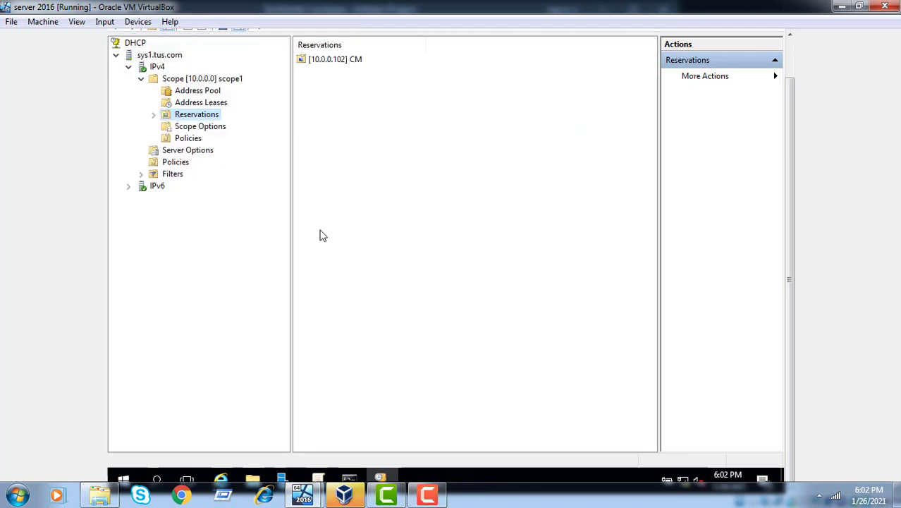
- Review the [10.0.0.102] CM reservation's 006 DNS Servers and 015 DNS Domain Name options
left_click(154, 115)
left_click(219, 127)
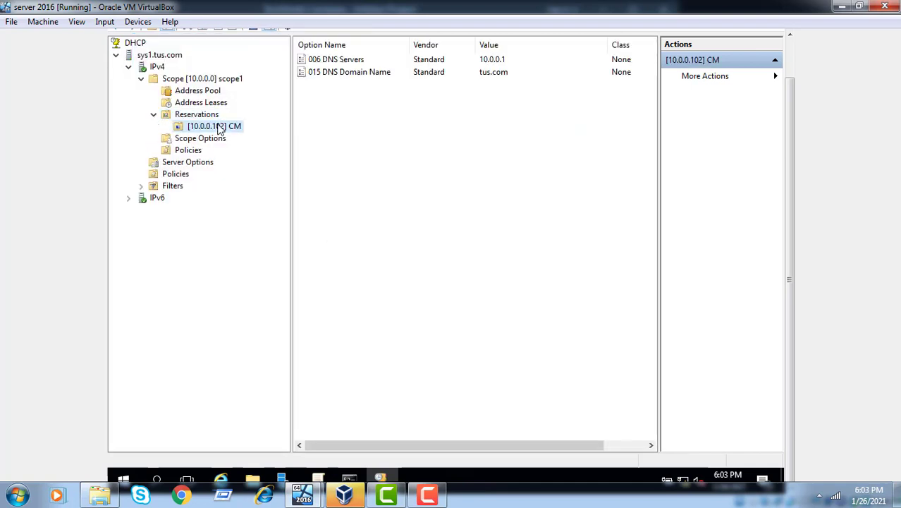
left_click(356, 63)
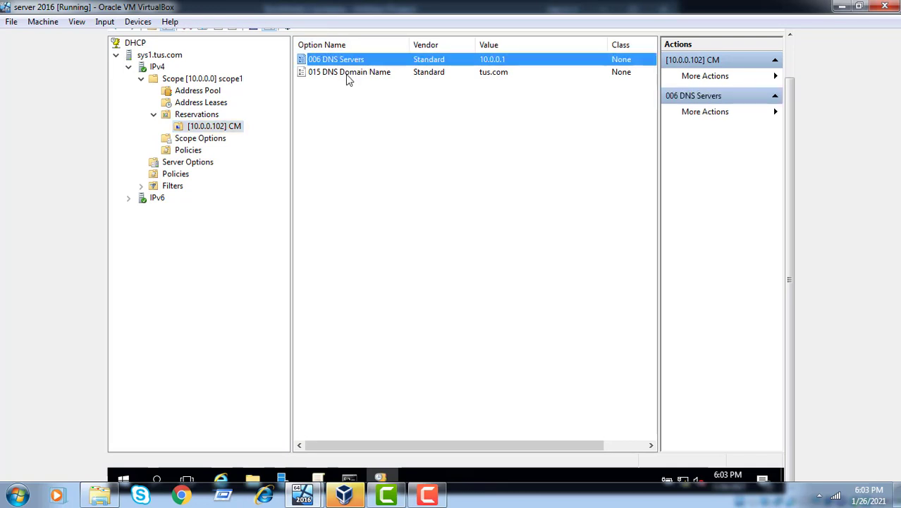
left_click(345, 74)
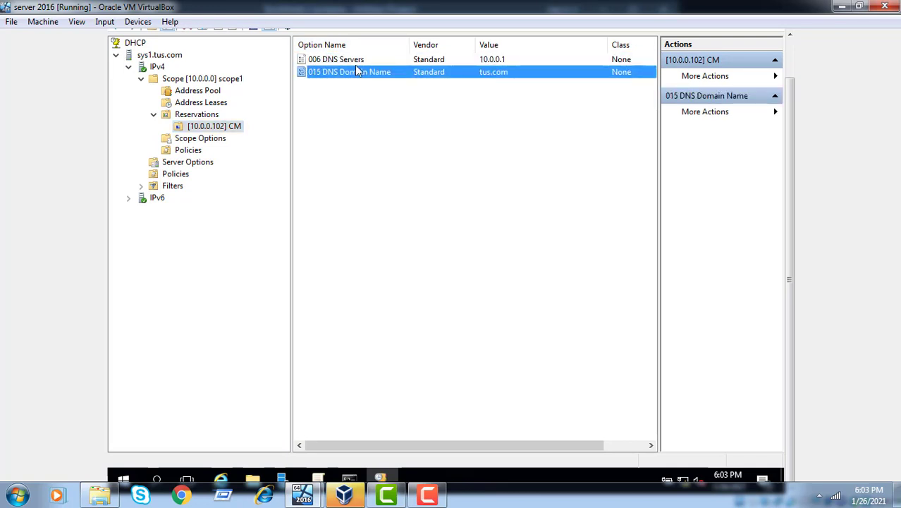
left_click(357, 65)
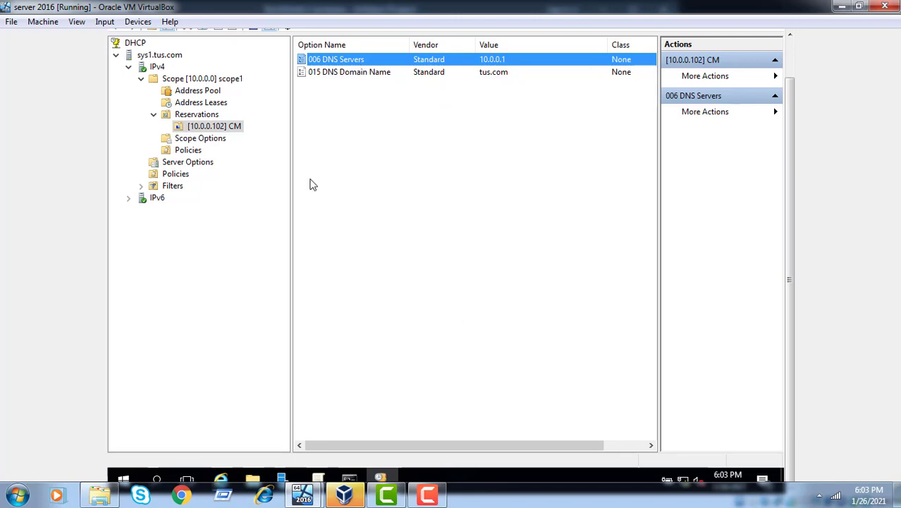
- Restart the DHCP server service on sys1.tus.com via All Tasks > Restart
left_click(157, 68)
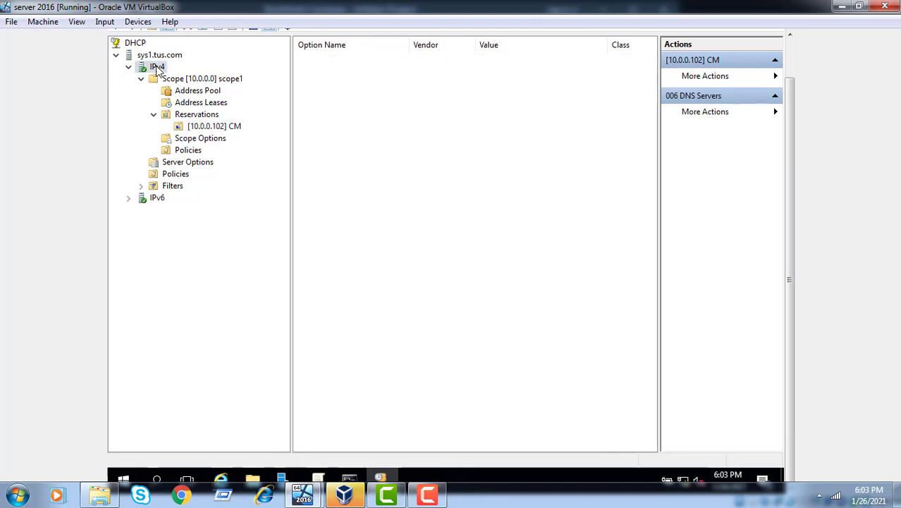
right_click(157, 67)
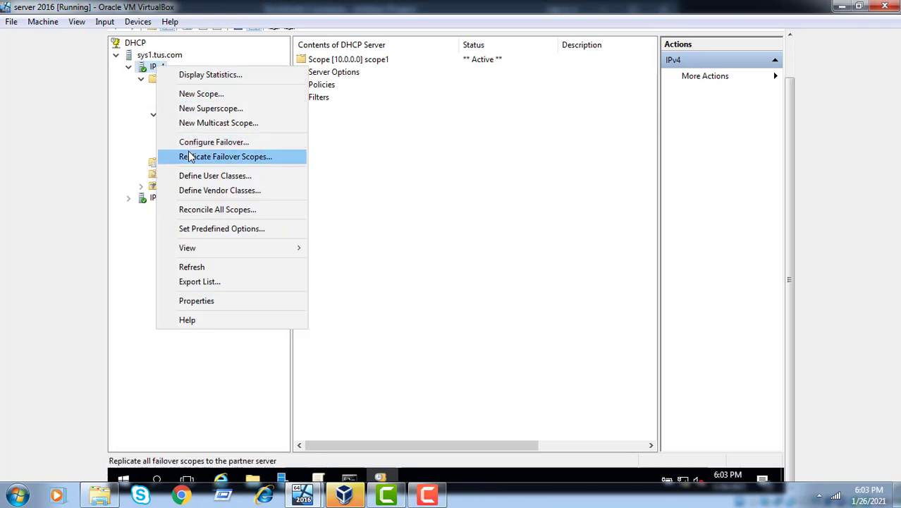
left_click(169, 58)
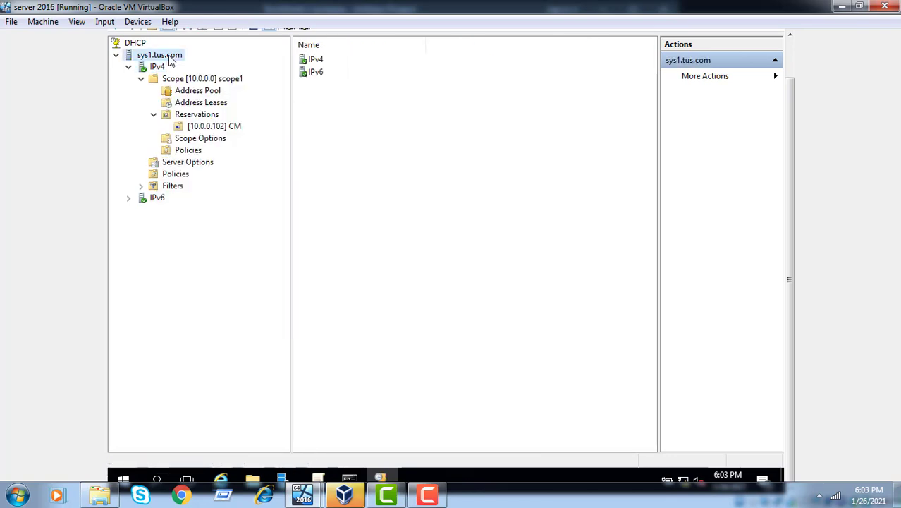
right_click(171, 58)
mouse_move(207, 139)
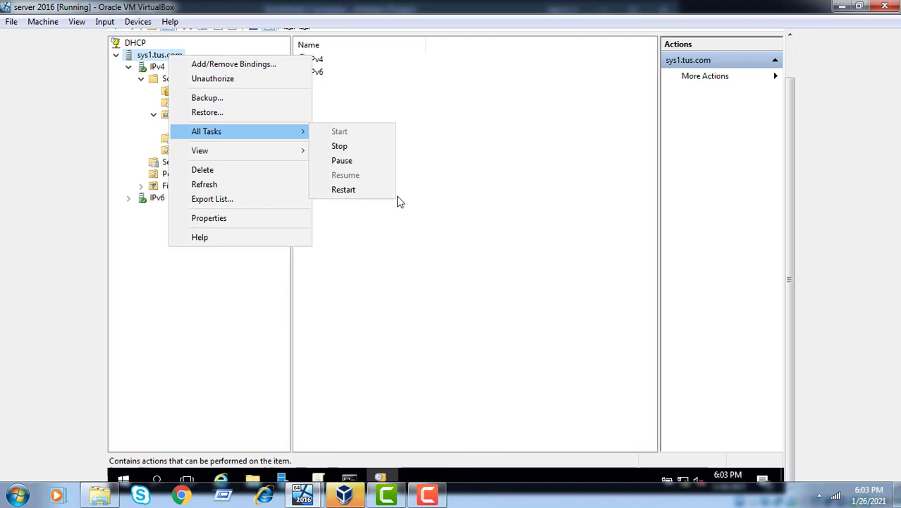
left_click(354, 189)
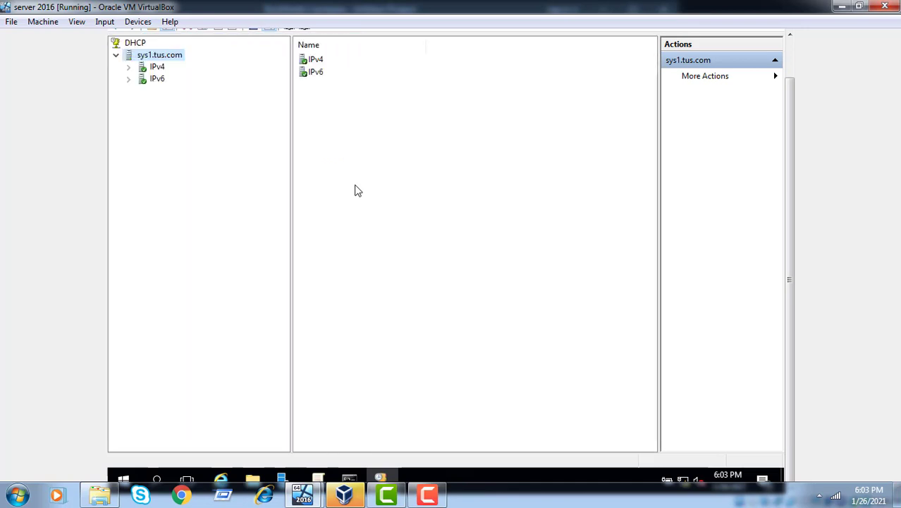
- Switch to the member server's virtual machine and close its command prompt
left_click(343, 496)
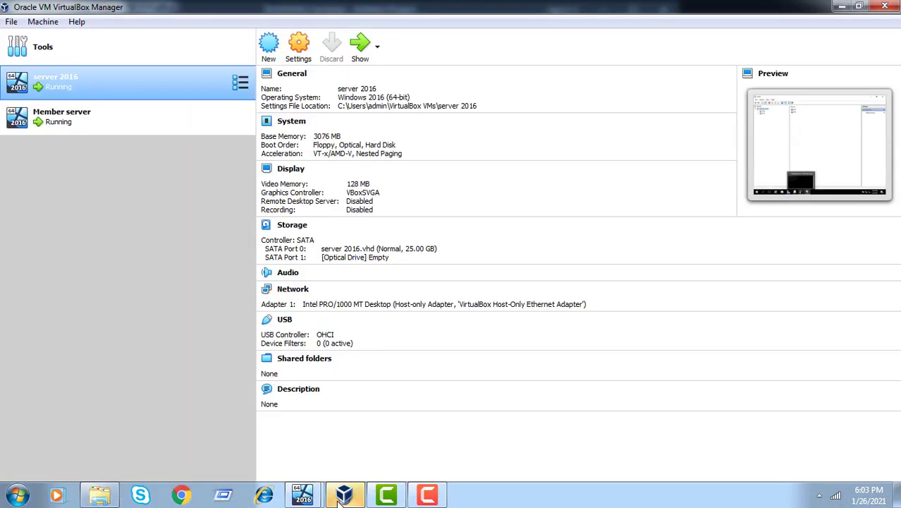
left_click(315, 497)
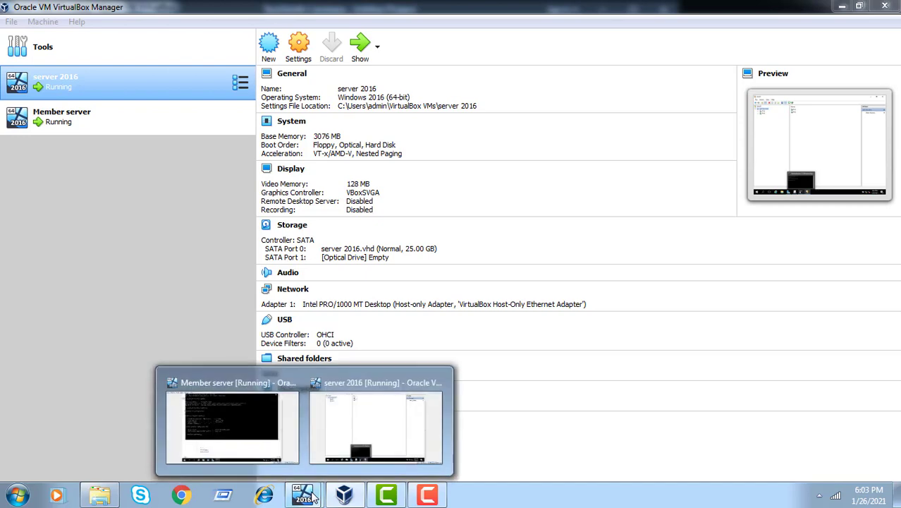
left_click(243, 445)
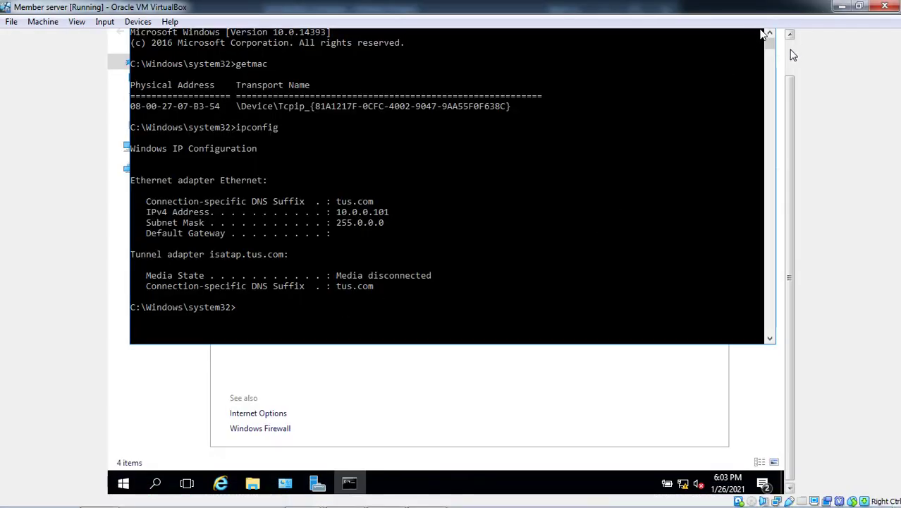
left_click(760, 57)
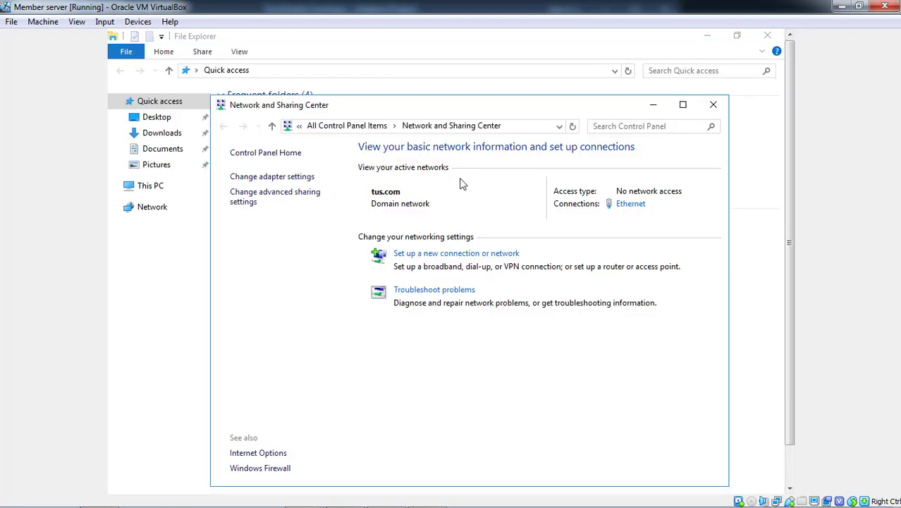
- Check the Ethernet adapter's lease details, still showing 10.0.0.101, then close the Details and Status dialogs
left_click(289, 177)
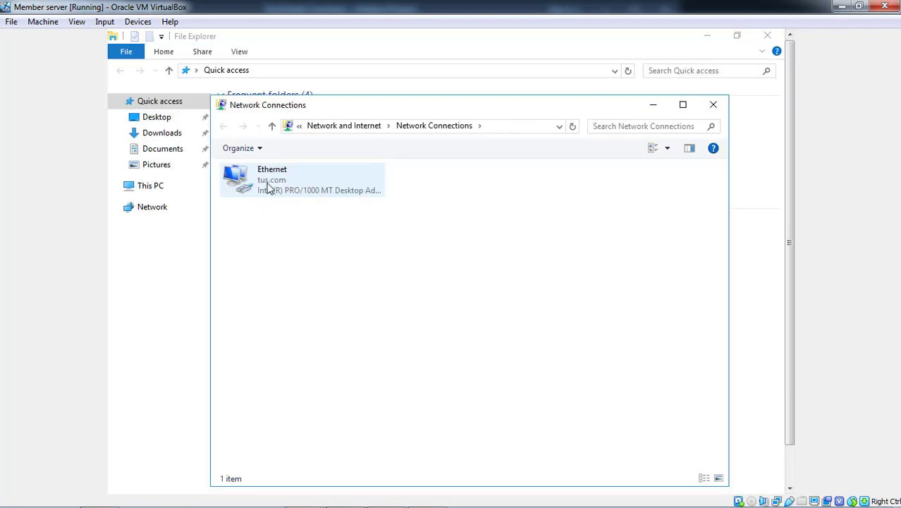
right_click(267, 186)
left_click(290, 206)
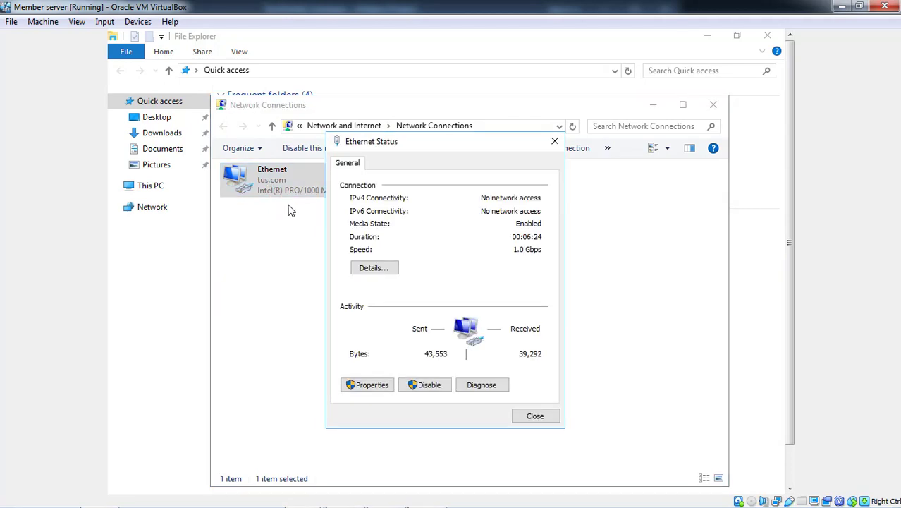
left_click(365, 267)
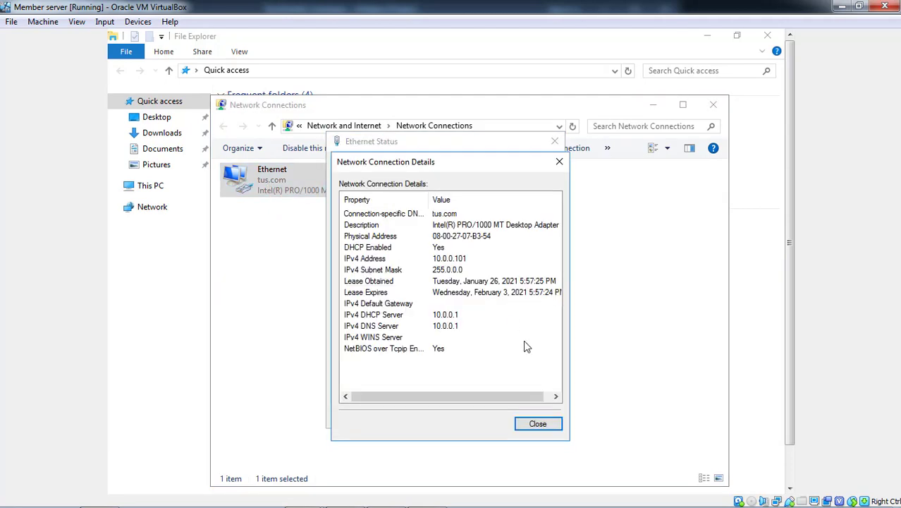
left_click(535, 422)
left_click(534, 421)
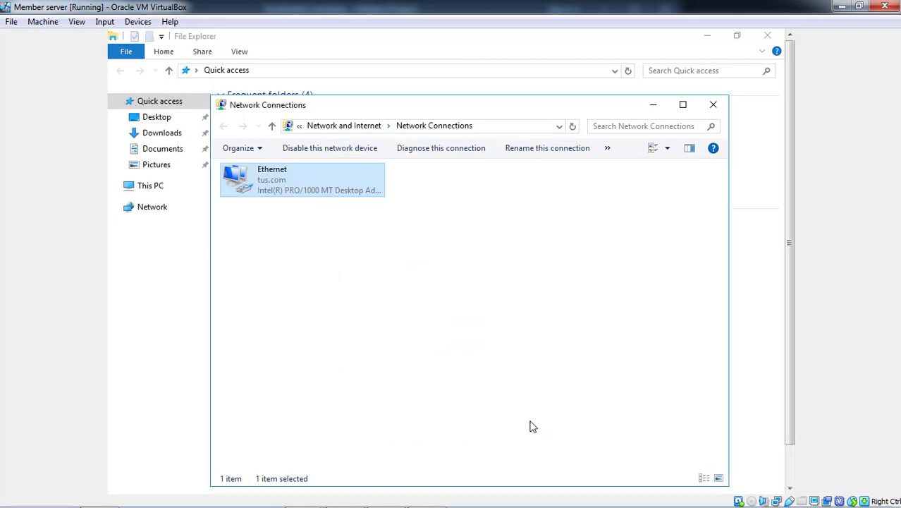
- Disable and re-enable the Ethernet adapter to request a fresh lease, then open its Status
right_click(273, 186)
left_click(303, 192)
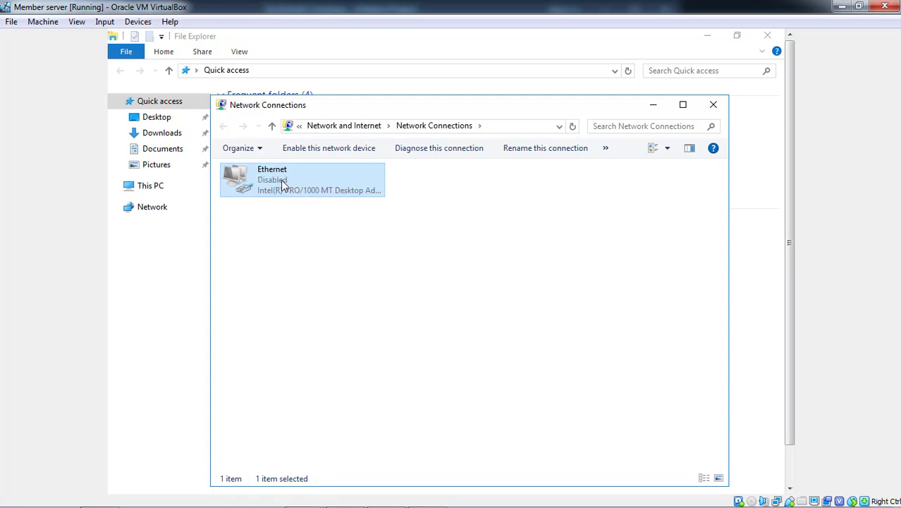
right_click(282, 180)
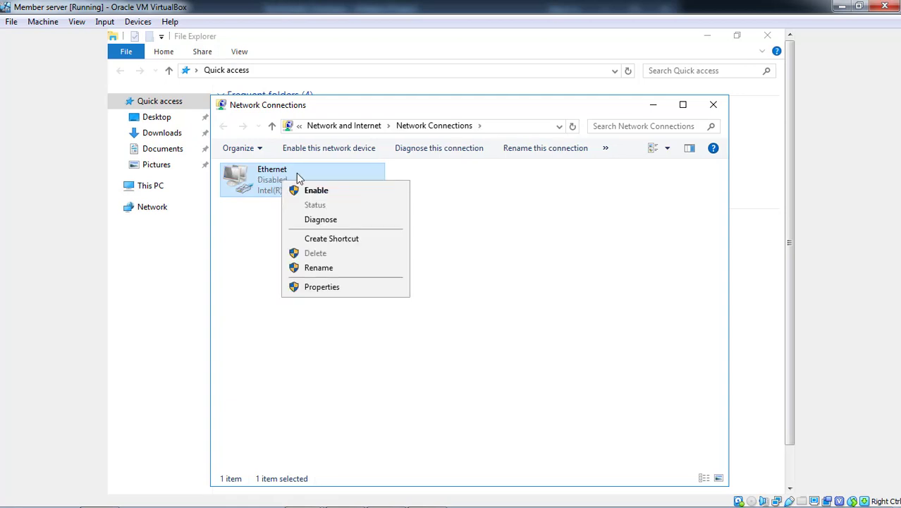
left_click(327, 193)
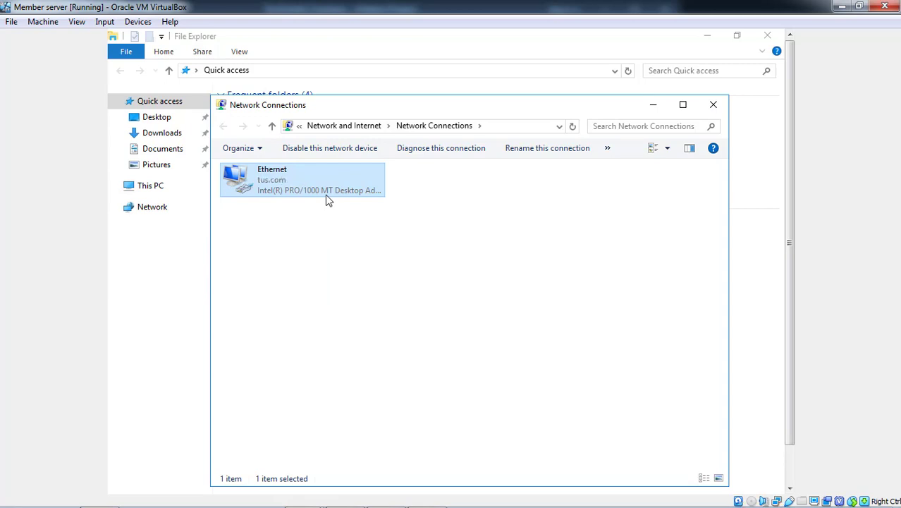
right_click(272, 185)
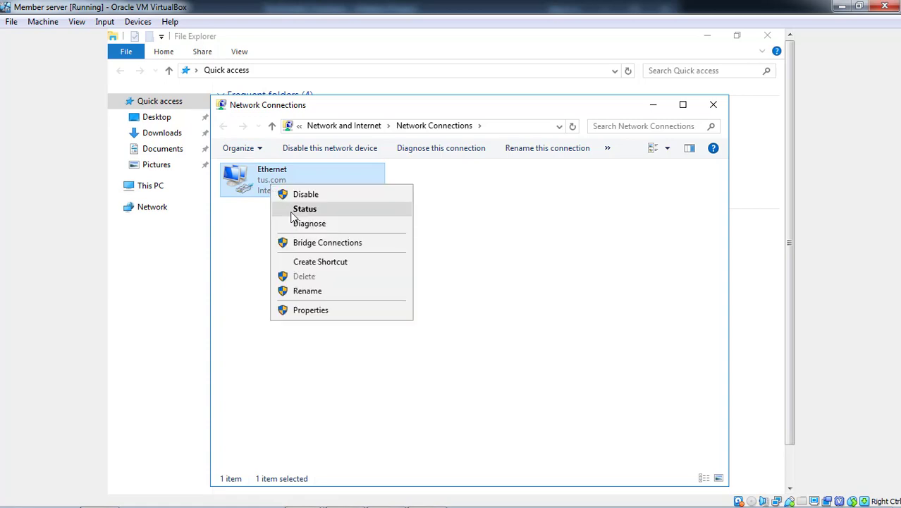
left_click(292, 209)
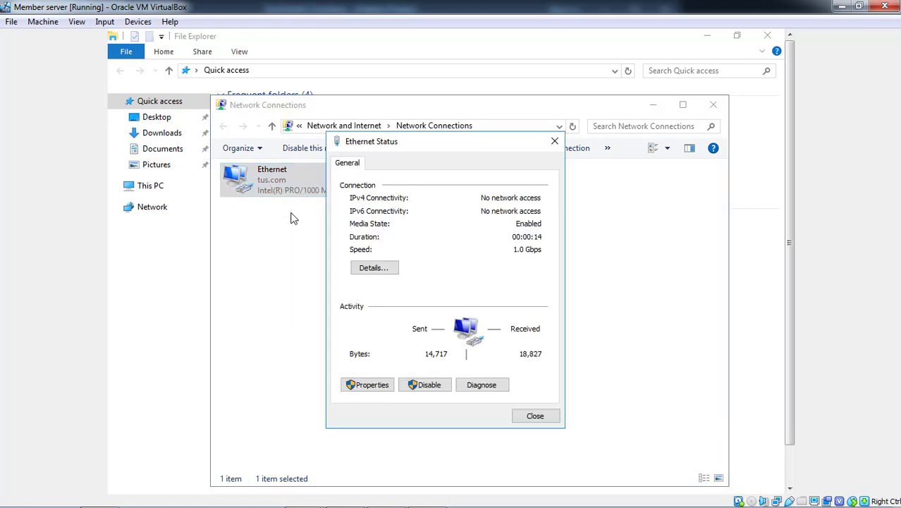
- Confirm the Ethernet adapter now leases 10.0.0.102 from 10.0.0.1, then close the Details and Status dialogs
left_click(371, 268)
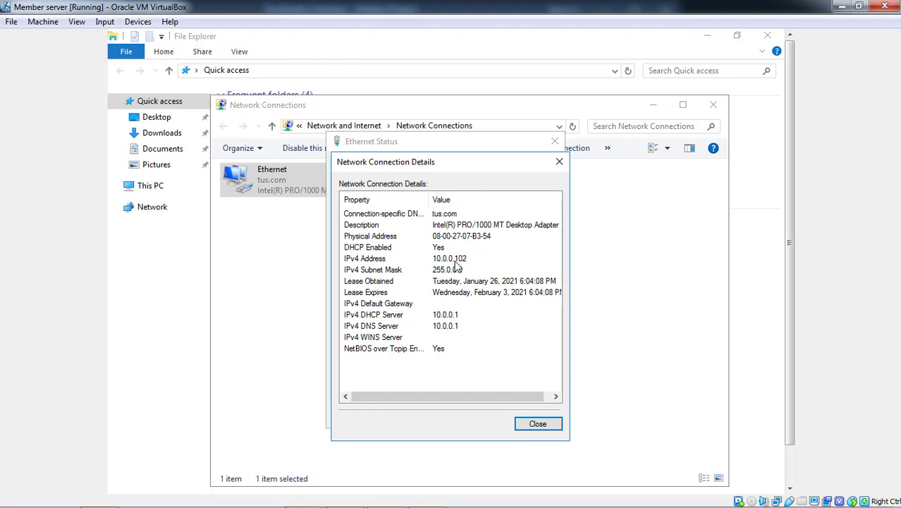
left_click(791, 462)
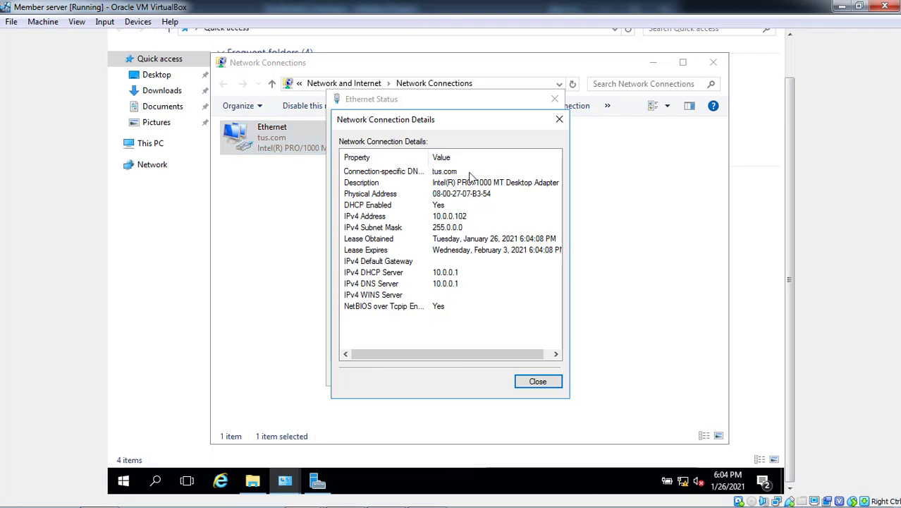
left_click(559, 121)
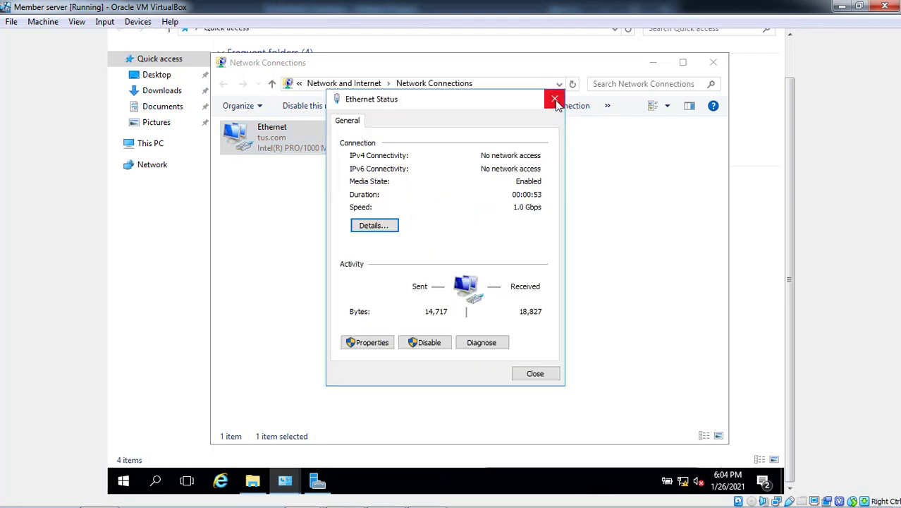
left_click(553, 98)
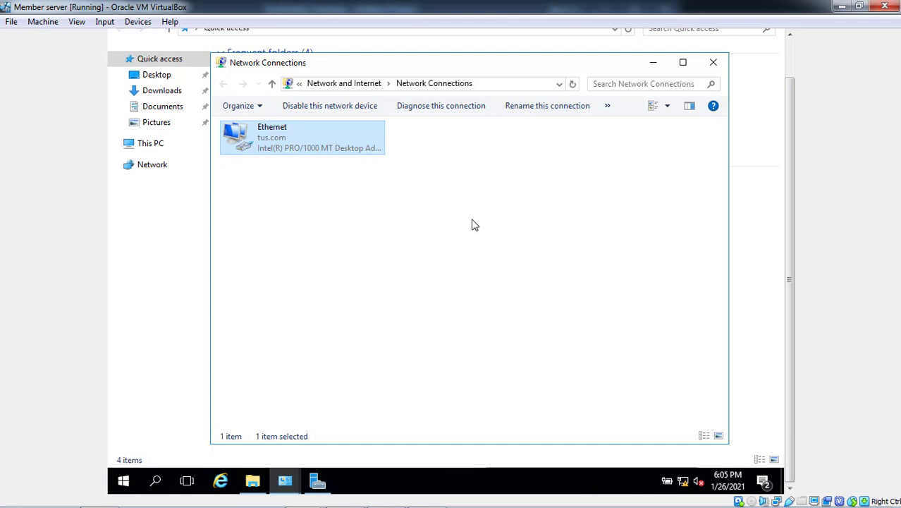
mouse_move(321, 503)
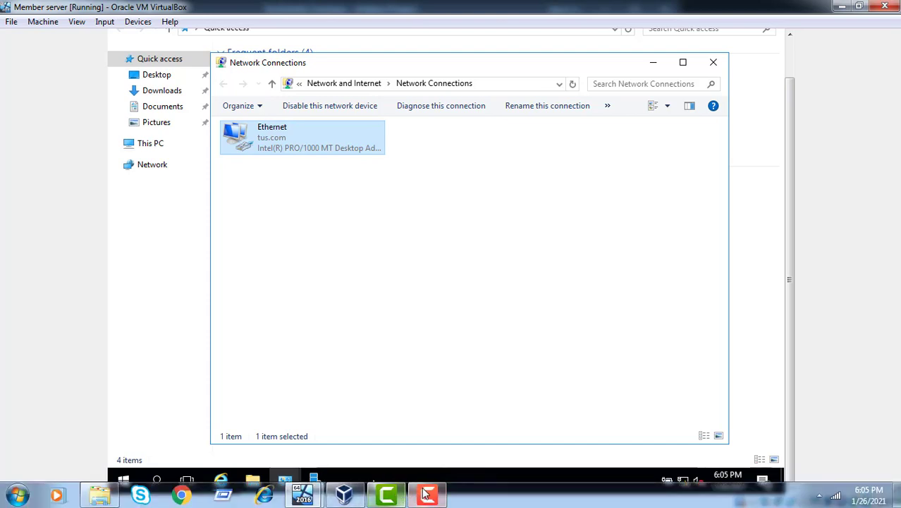
mouse_move(426, 493)
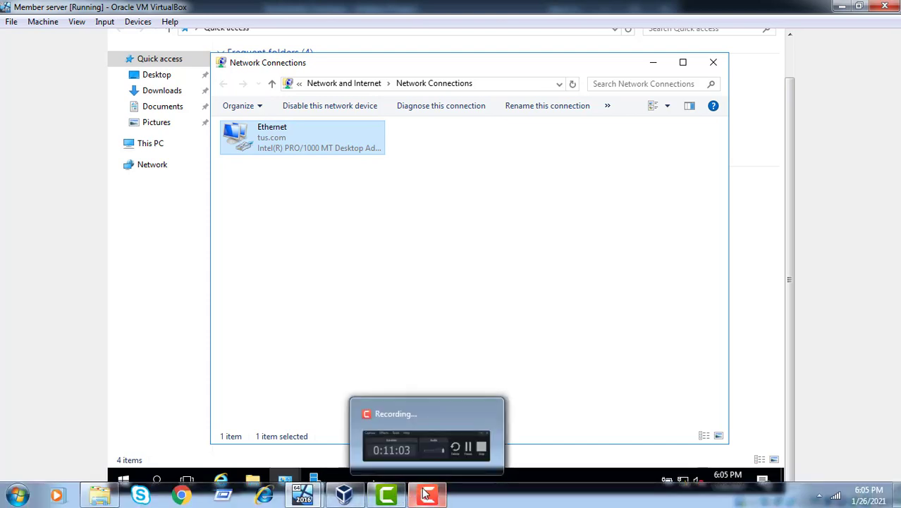